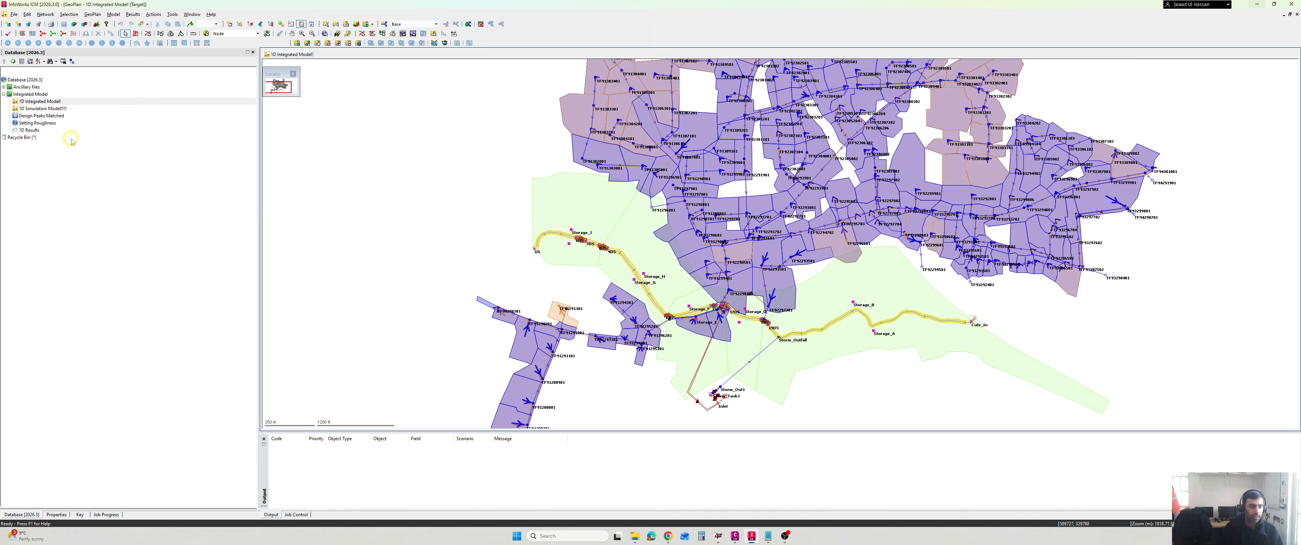
Open the Design Peaks Matched rainfall event in the editor to view its time-varying data, and close it
{"action": "right_click", "coordinate": [41, 116]}
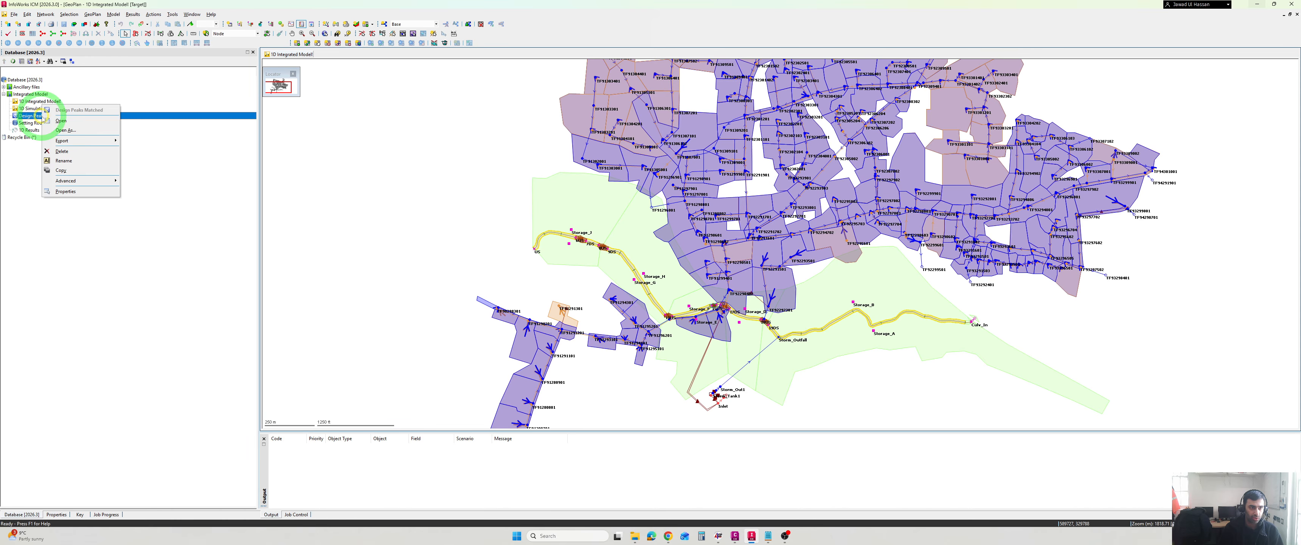
{"action": "left_click", "coordinate": [61, 121]}
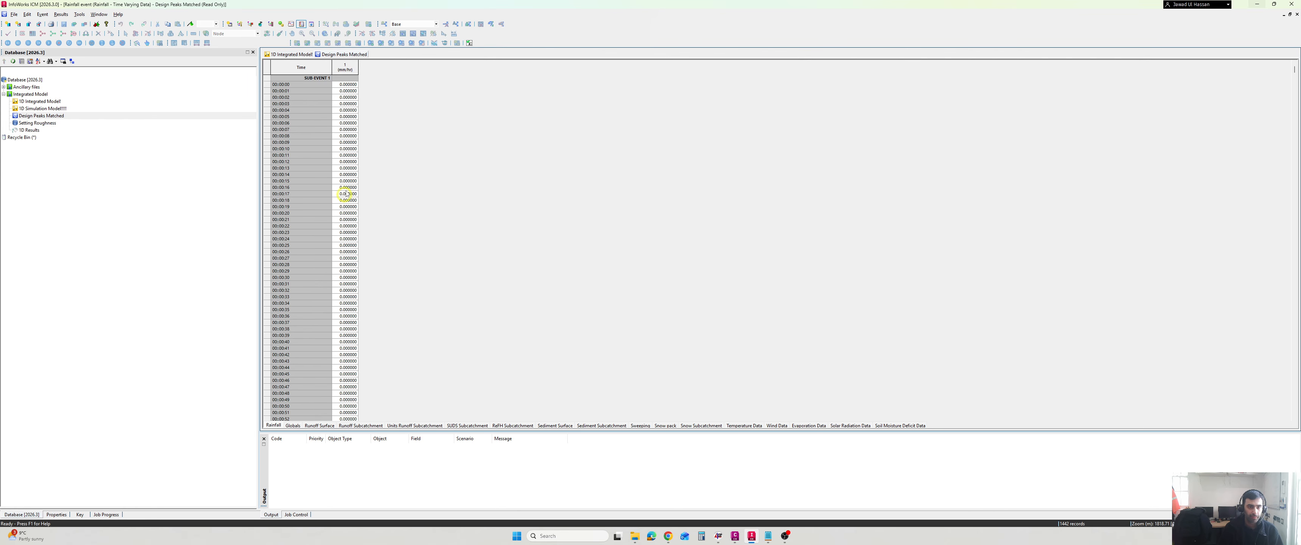
{"action": "left_click", "coordinate": [363, 54]}
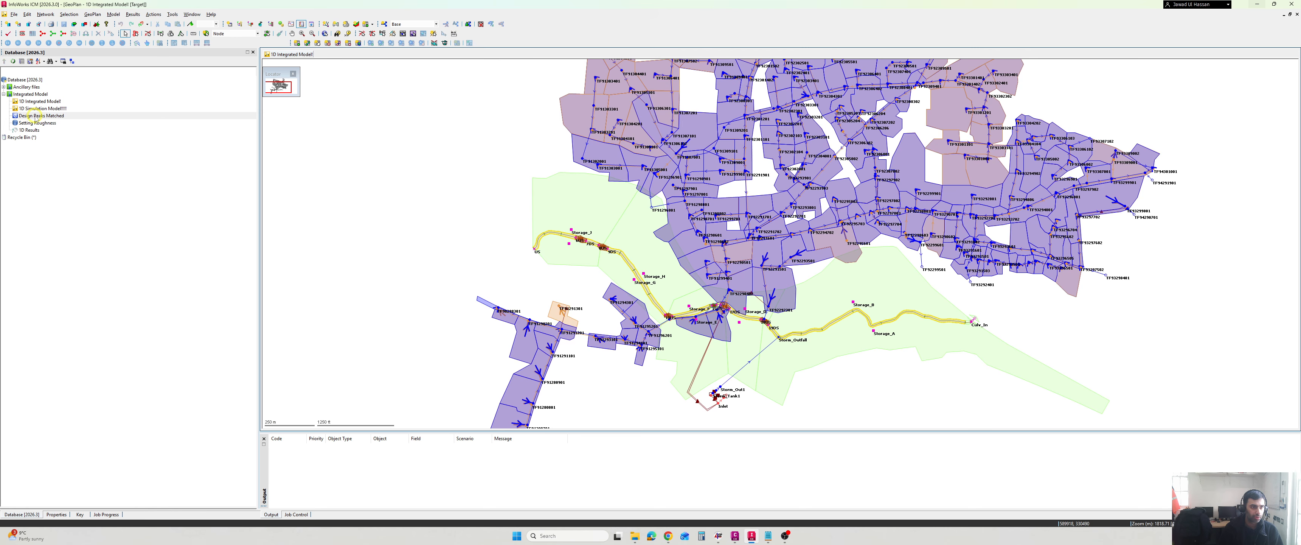
View the Design Peaks Matched rainfall event as a graph and close the graph
{"action": "right_click", "coordinate": [36, 116]}
{"action": "left_click", "coordinate": [52, 122]}
{"action": "left_click", "coordinate": [584, 243]}
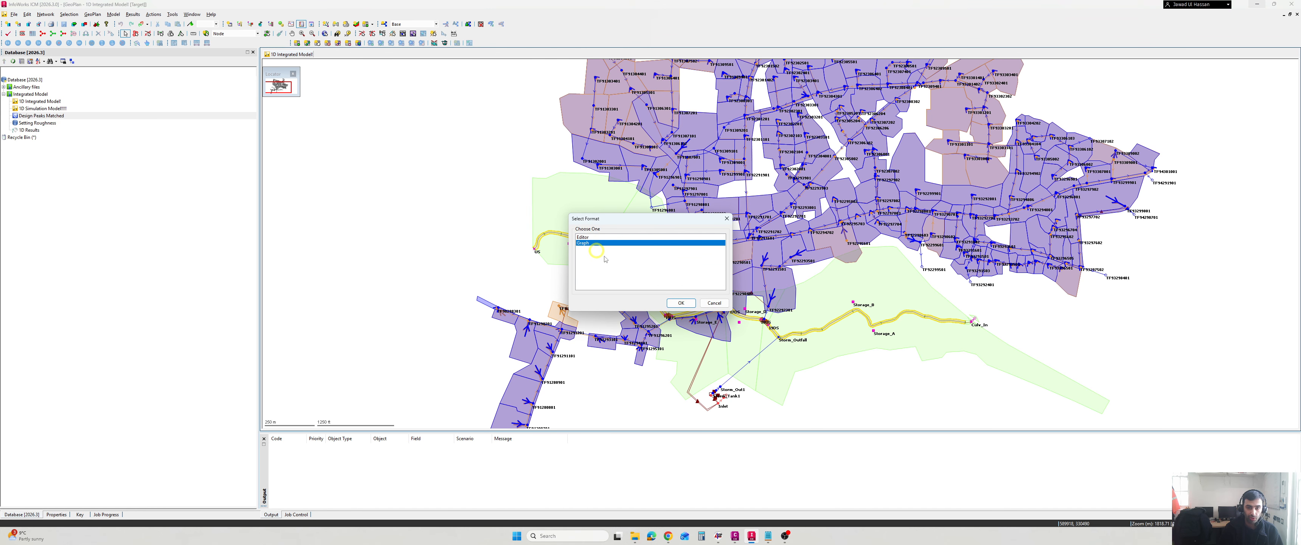
{"action": "left_click", "coordinate": [680, 303]}
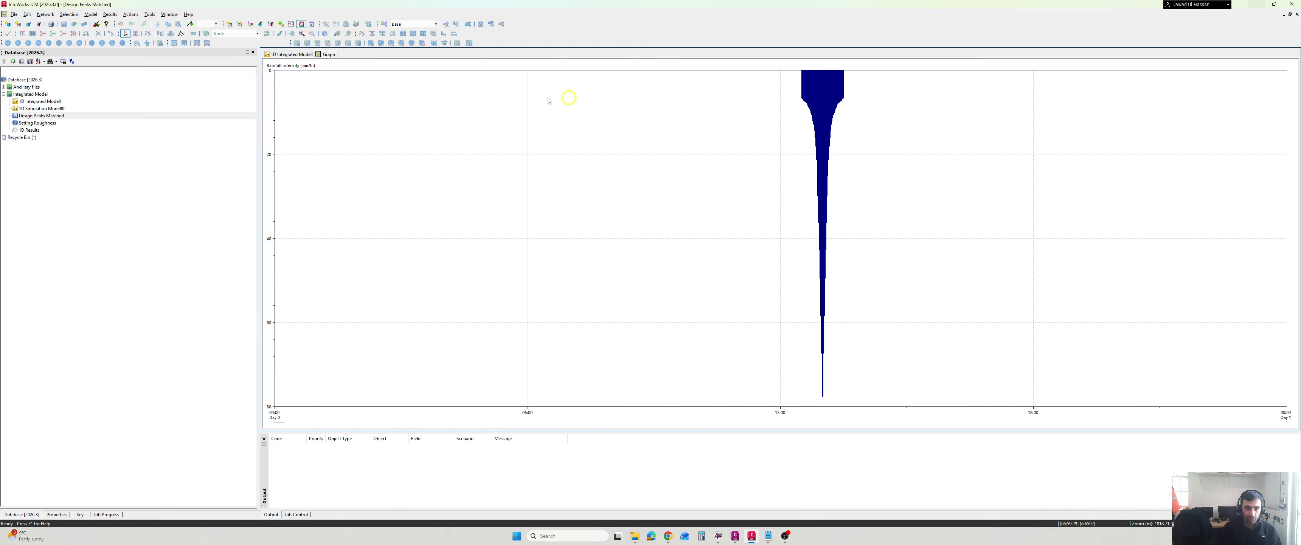
{"action": "right_click", "coordinate": [326, 57]}
{"action": "left_click", "coordinate": [334, 64]}
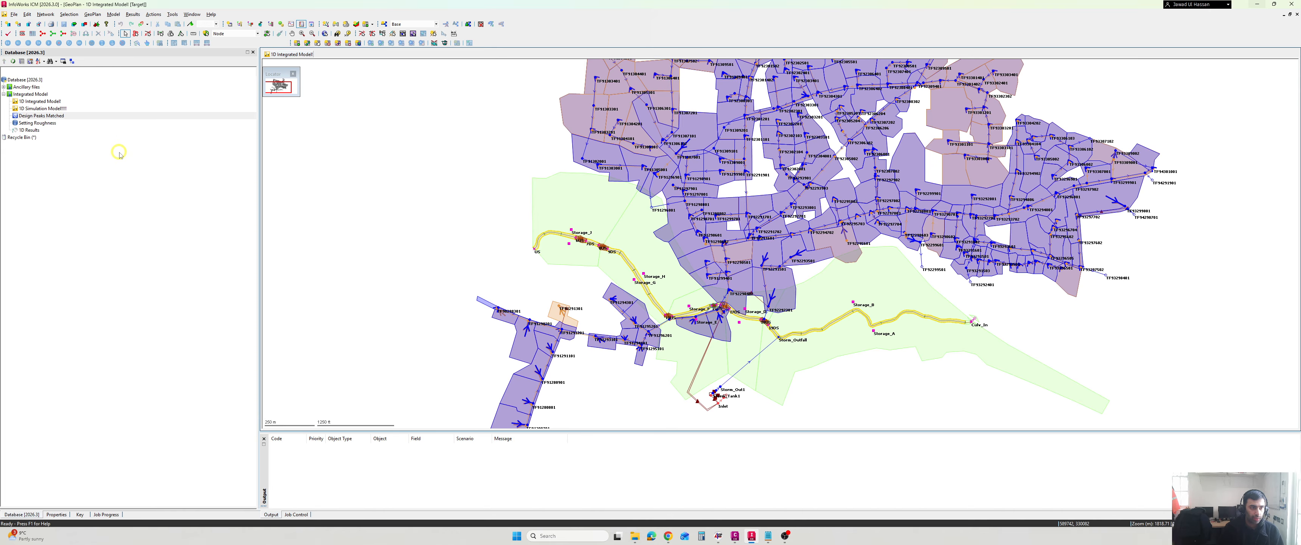
Create an InfoWorks run titled 1D Integrated Model in the Integrated Model group and assign the 1D Integrated Model network to it
{"action": "right_click", "coordinate": [28, 96]}
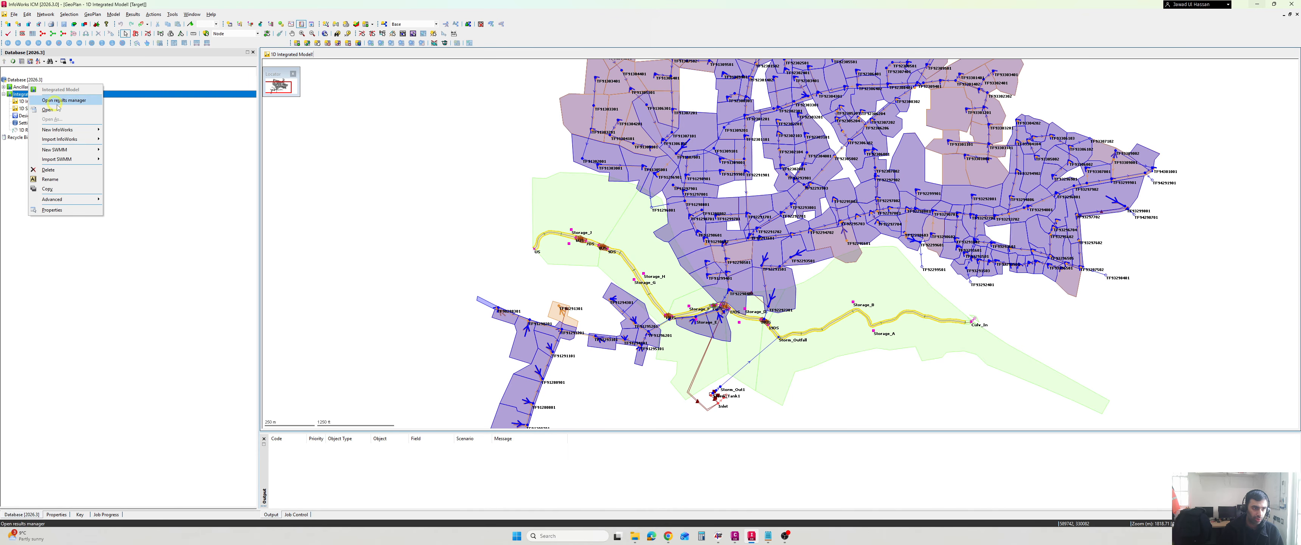
{"action": "mouse_move", "coordinate": [70, 132]}
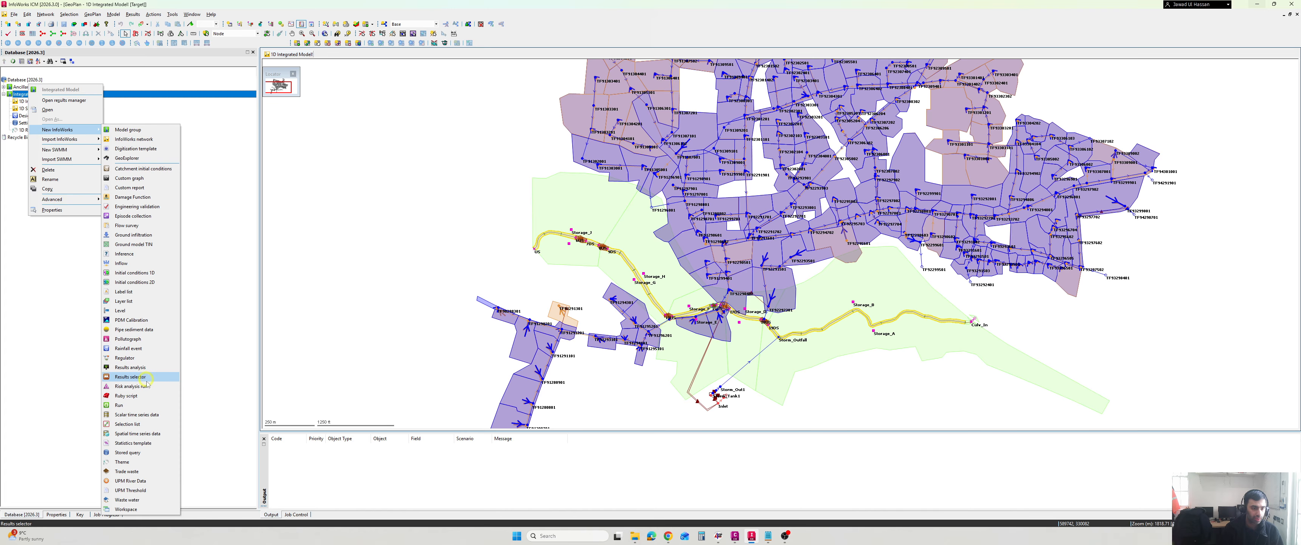
{"action": "left_click", "coordinate": [136, 405]}
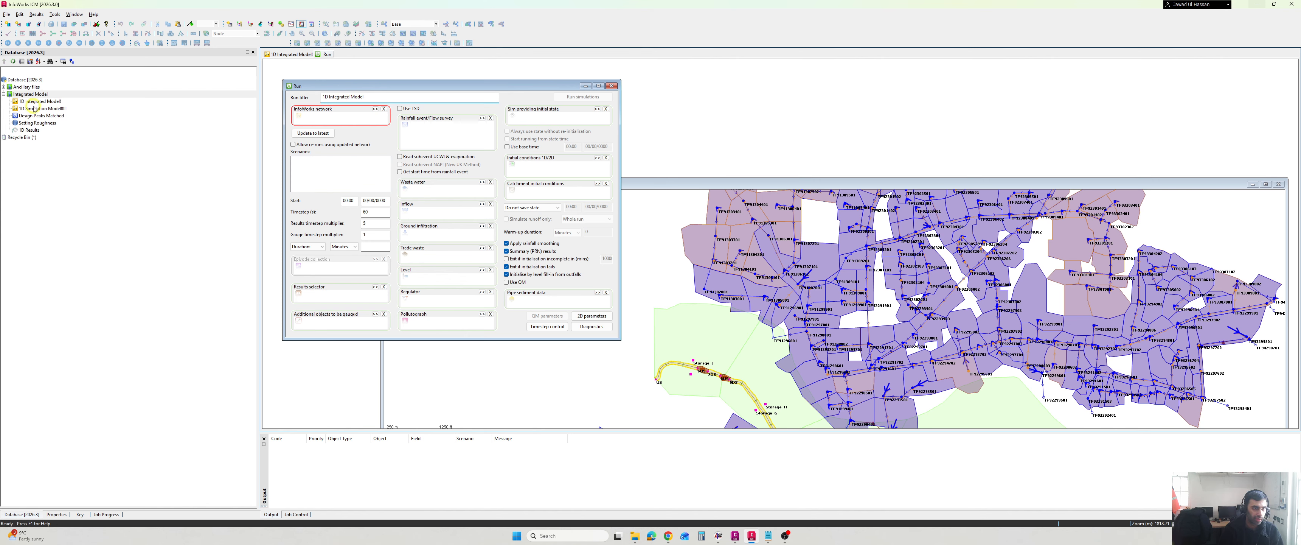
{"action": "left_click_drag", "start_coordinate": [35, 101], "coordinate": [333, 118]}
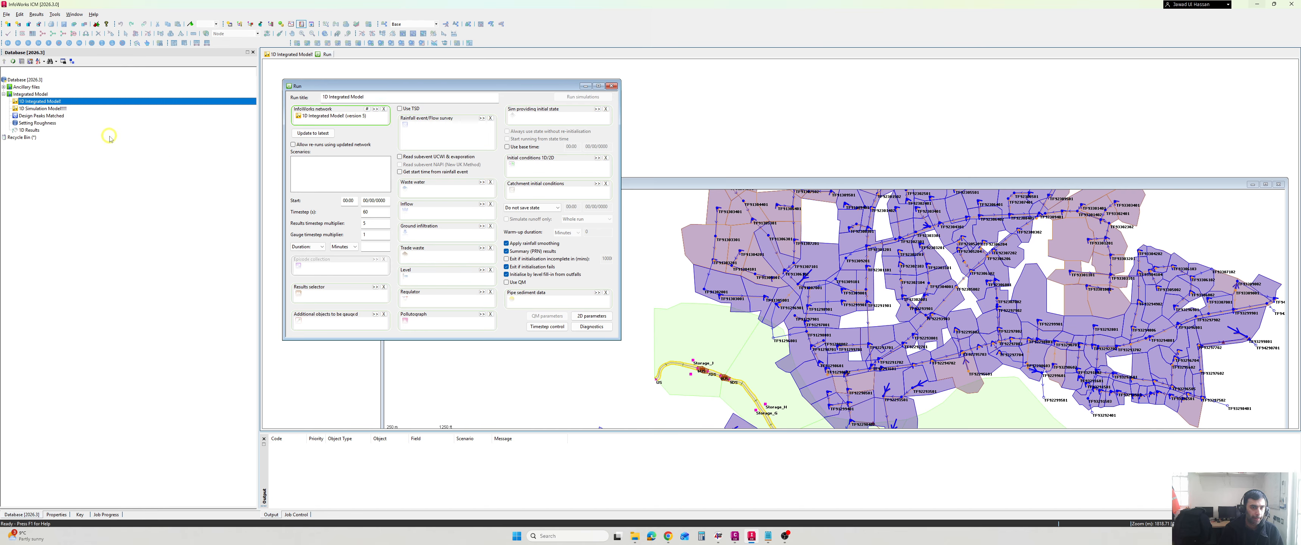
Set the run's timestep to 5 s, results timestep multiplier to 60 and duration to 30 hours
{"action": "double_click", "coordinate": [376, 211]}
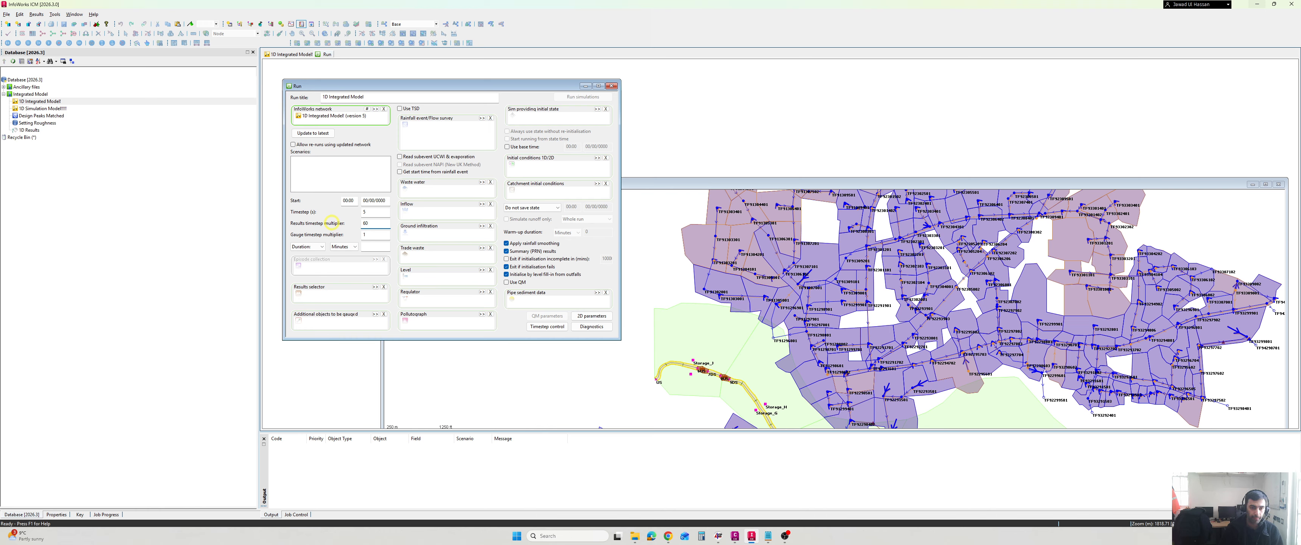
{"action": "left_click", "coordinate": [347, 247]}
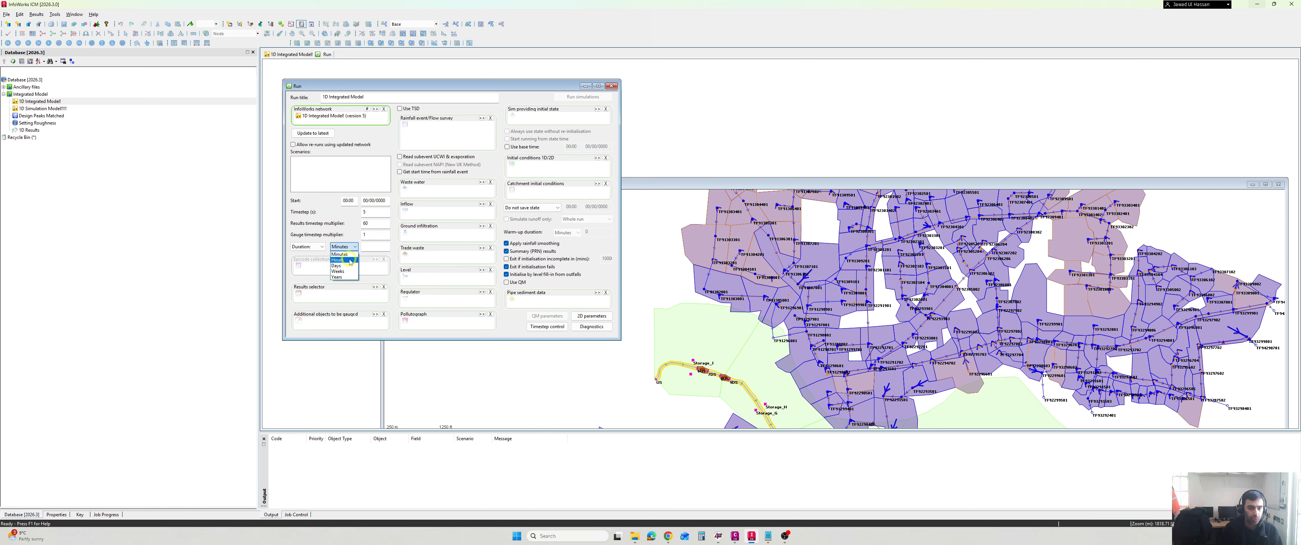
{"action": "left_click", "coordinate": [348, 263]}
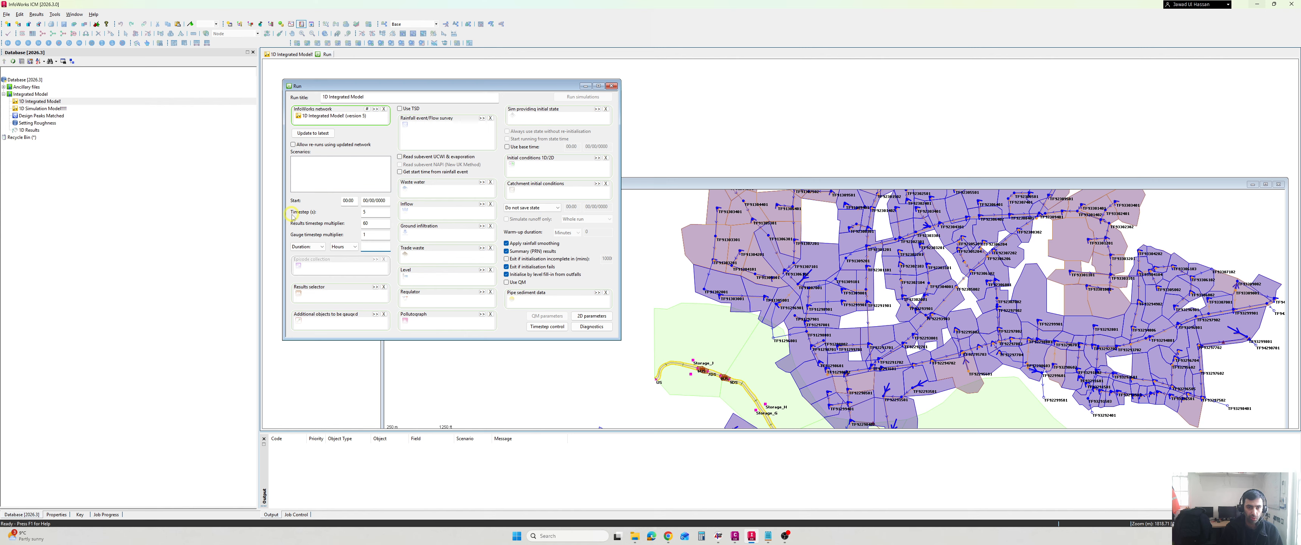
{"action": "type", "text": "30"}
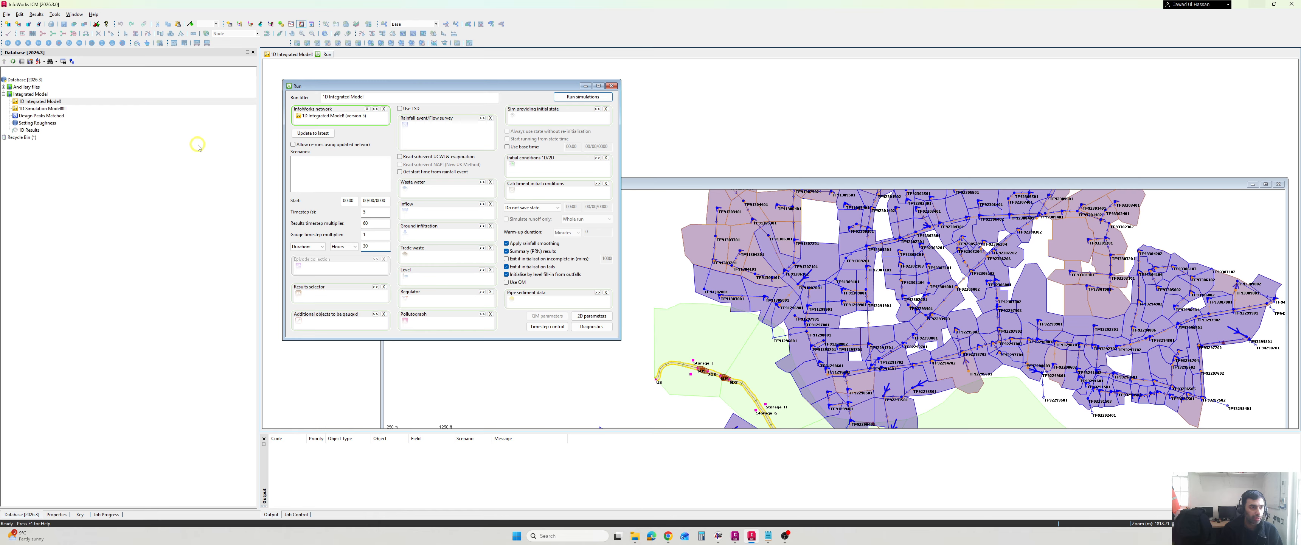
Assign Design Peaks Matched as rainfall, 5 Year Inflows as inflow, Trade Profile as trade waste and Wastewater Profile as waste water
{"action": "left_click", "coordinate": [3, 87]}
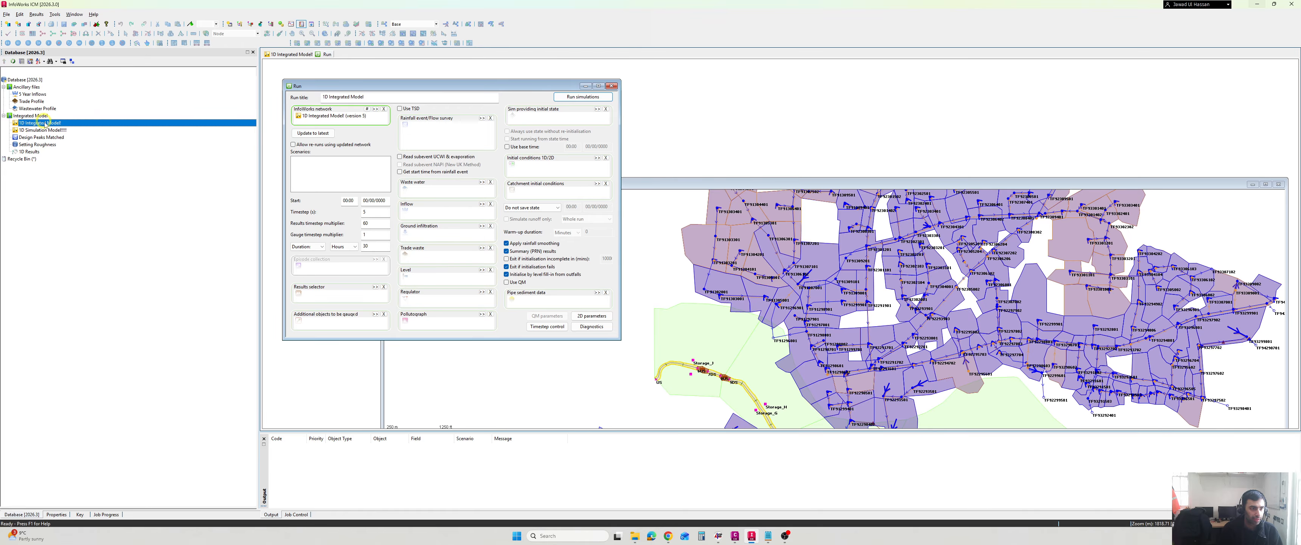
{"action": "left_click", "coordinate": [32, 138]}
{"action": "left_click_drag", "start_coordinate": [39, 138], "coordinate": [430, 130]}
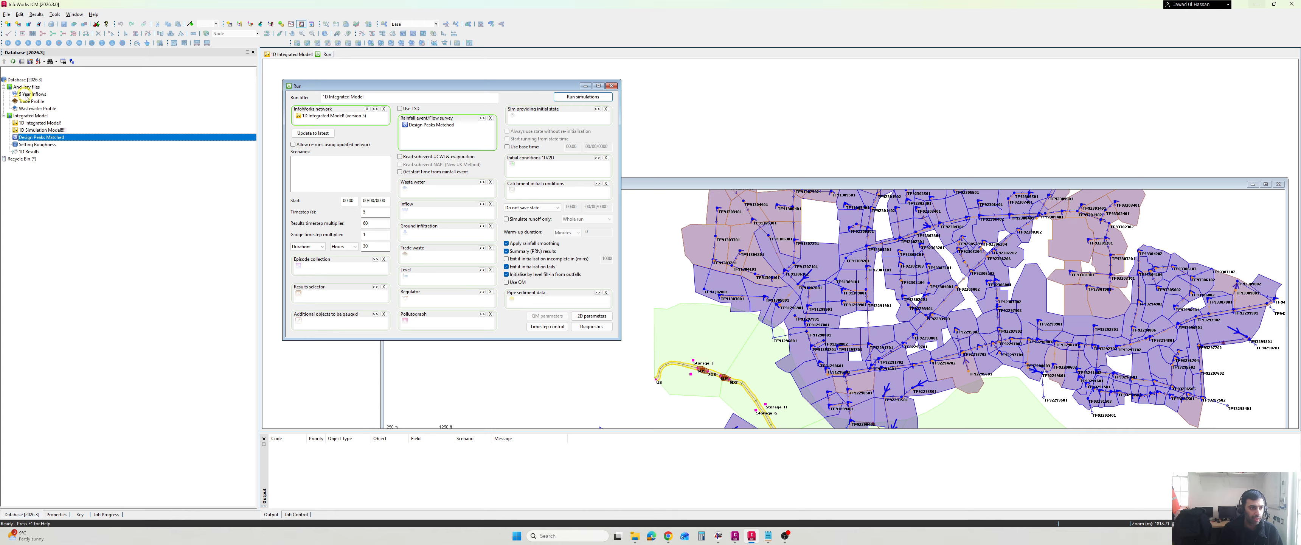
{"action": "left_click_drag", "start_coordinate": [26, 96], "coordinate": [425, 215]}
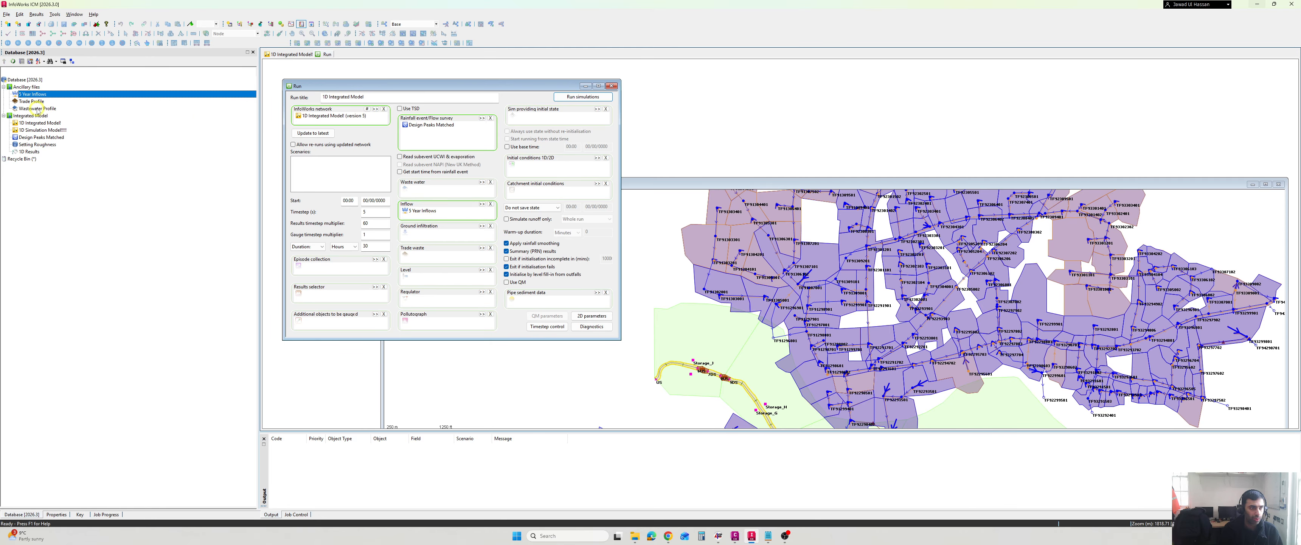
{"action": "left_click_drag", "start_coordinate": [31, 102], "coordinate": [429, 255]}
{"action": "left_click_drag", "start_coordinate": [38, 108], "coordinate": [431, 192]}
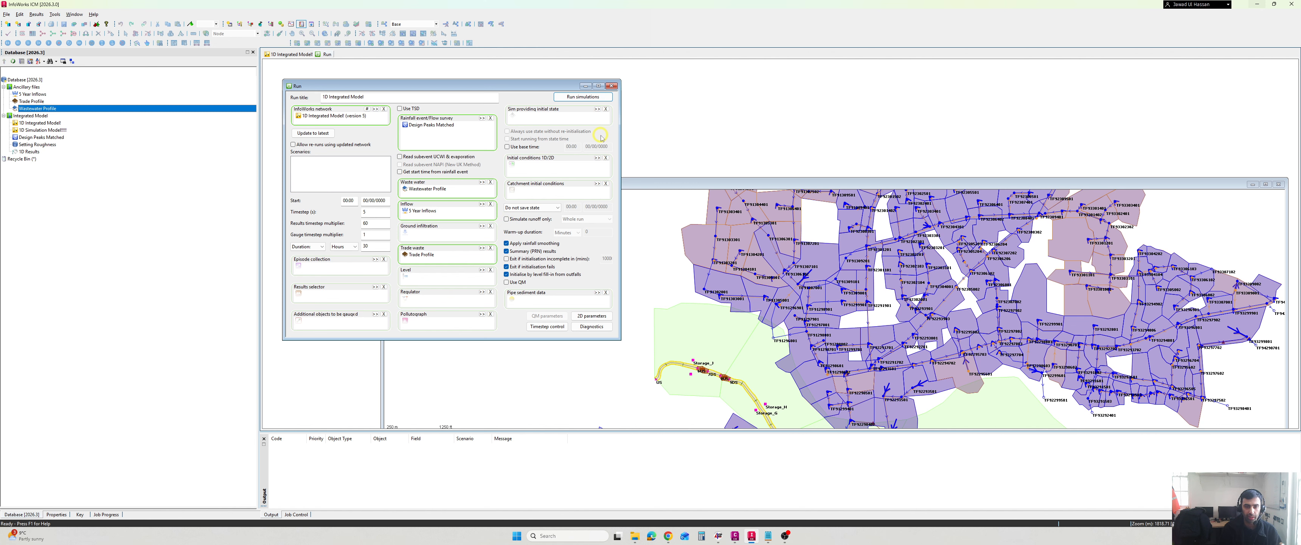
Start the simulation immediately on this computer and show the Job Progress window
{"action": "left_click", "coordinate": [583, 97]}
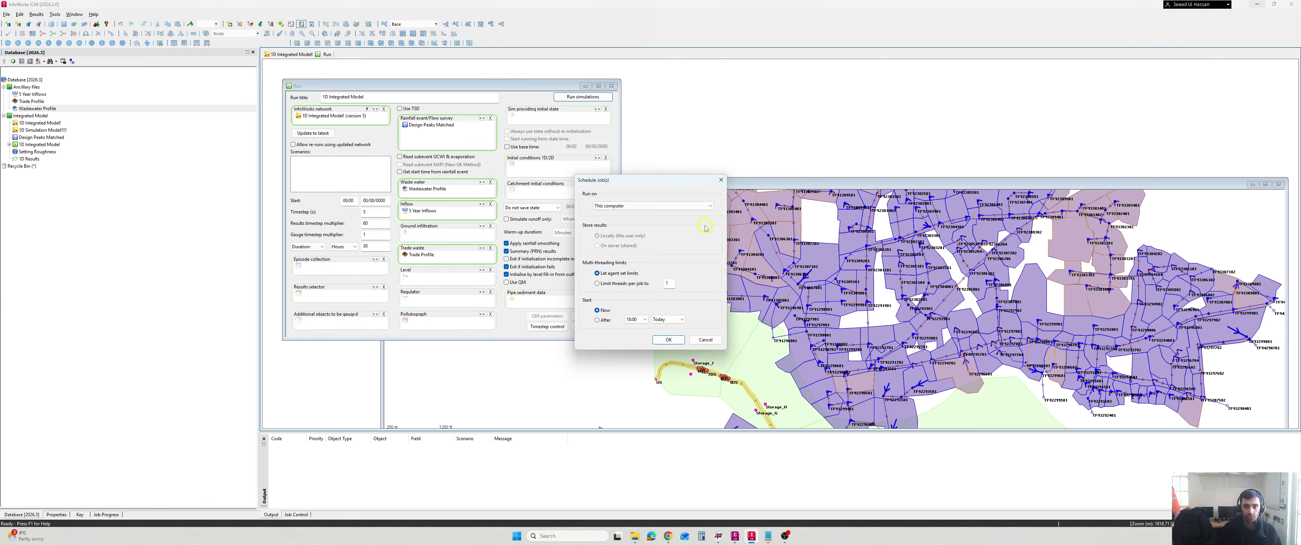
{"action": "left_click", "coordinate": [666, 340]}
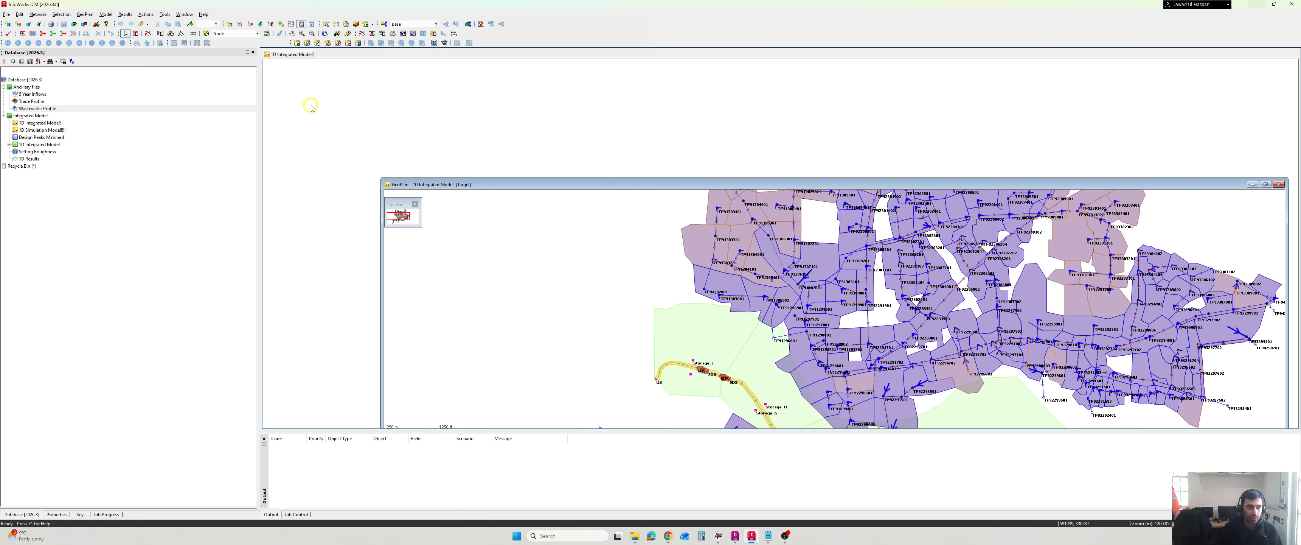
{"action": "left_click", "coordinate": [186, 13]}
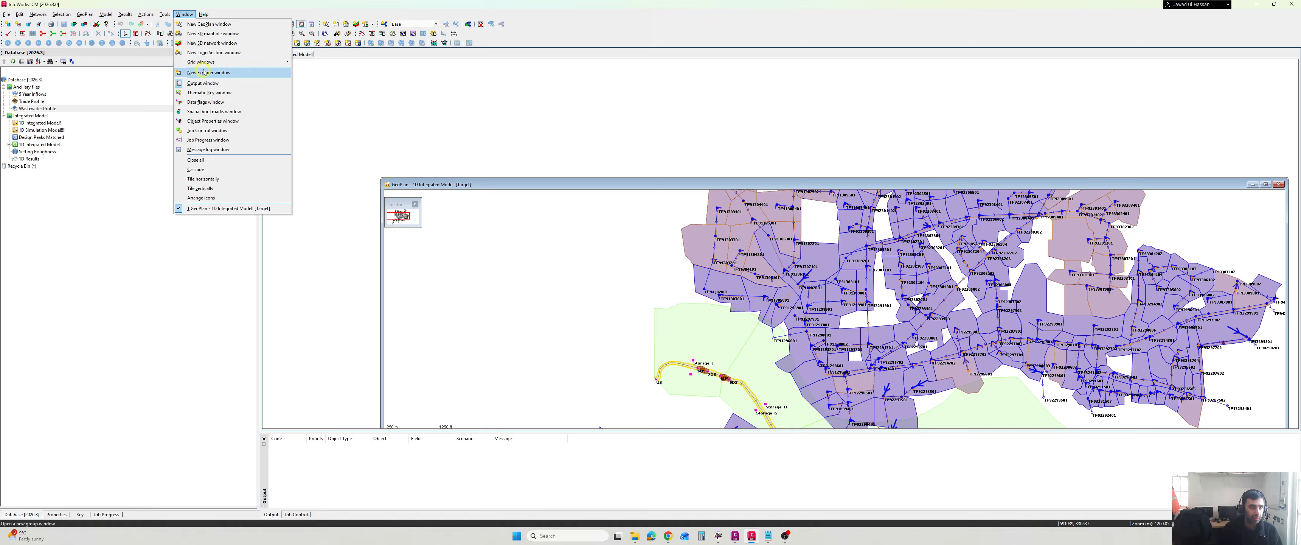
{"action": "left_click", "coordinate": [215, 143]}
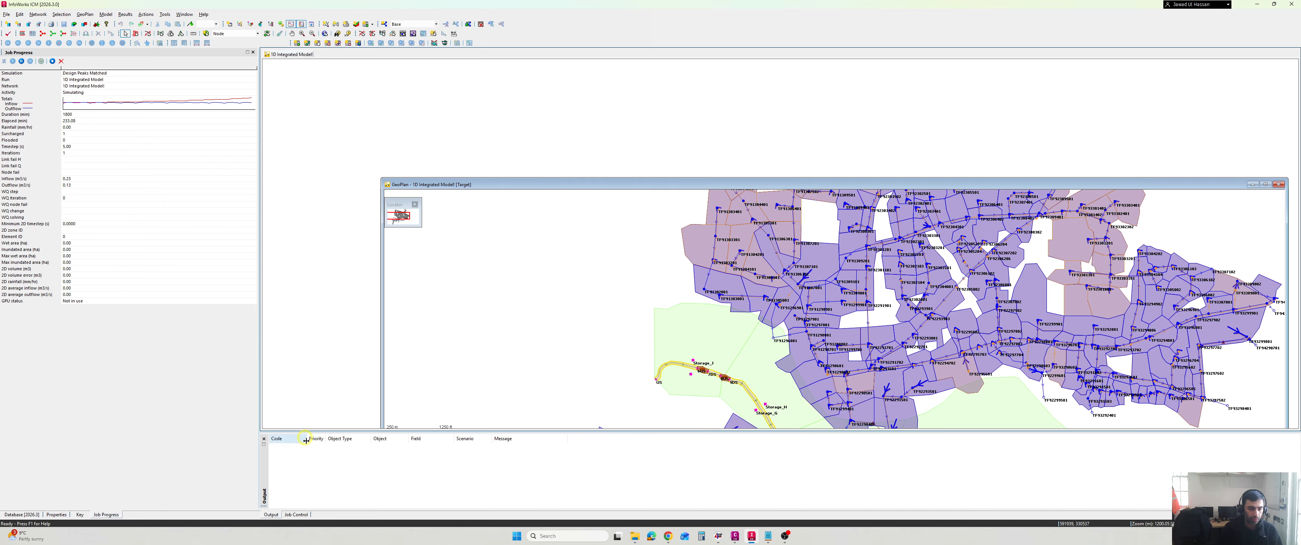
Show the Job Control window and check the status of the submitted simulation
{"action": "key", "text": "ctrl+2"}
{"action": "mouse_move", "coordinate": [304, 480]}
{"action": "left_mouse_down"}
{"action": "mouse_move", "coordinate": [302, 504]}
{"action": "mouse_move", "coordinate": [298, 492]}
{"action": "left_mouse_up"}
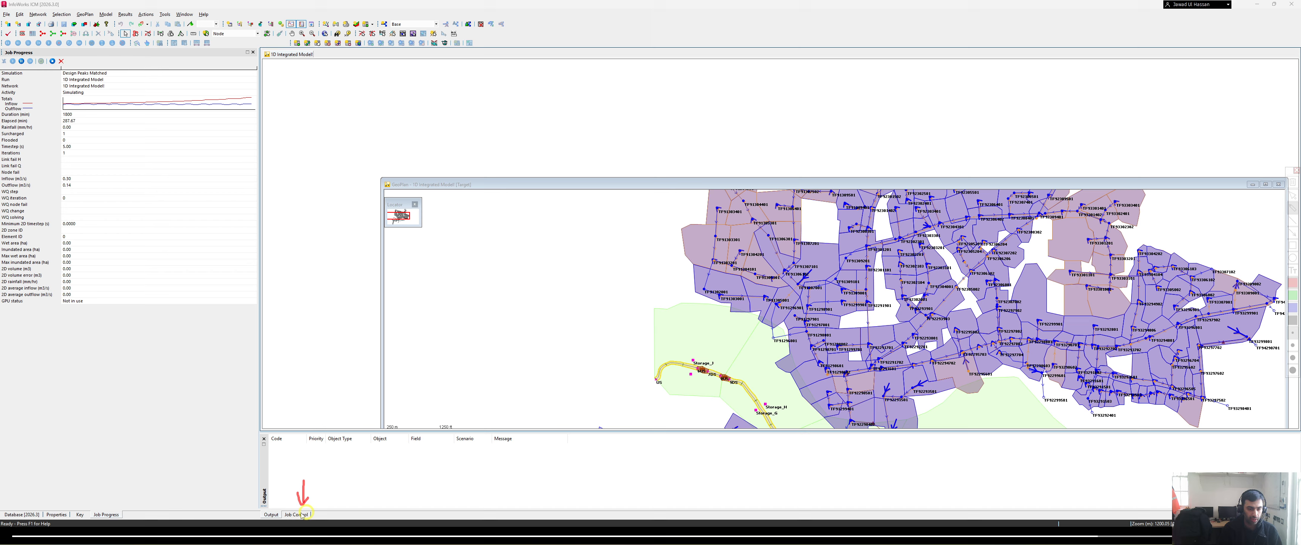
{"action": "key", "text": "Escape"}
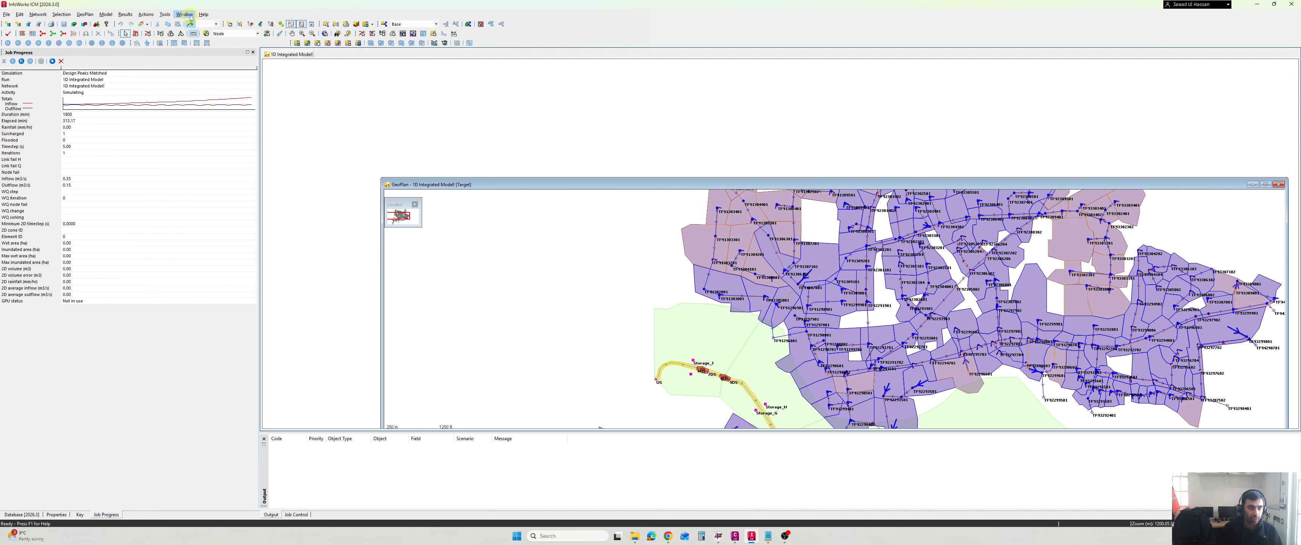
{"action": "left_click", "coordinate": [185, 14]}
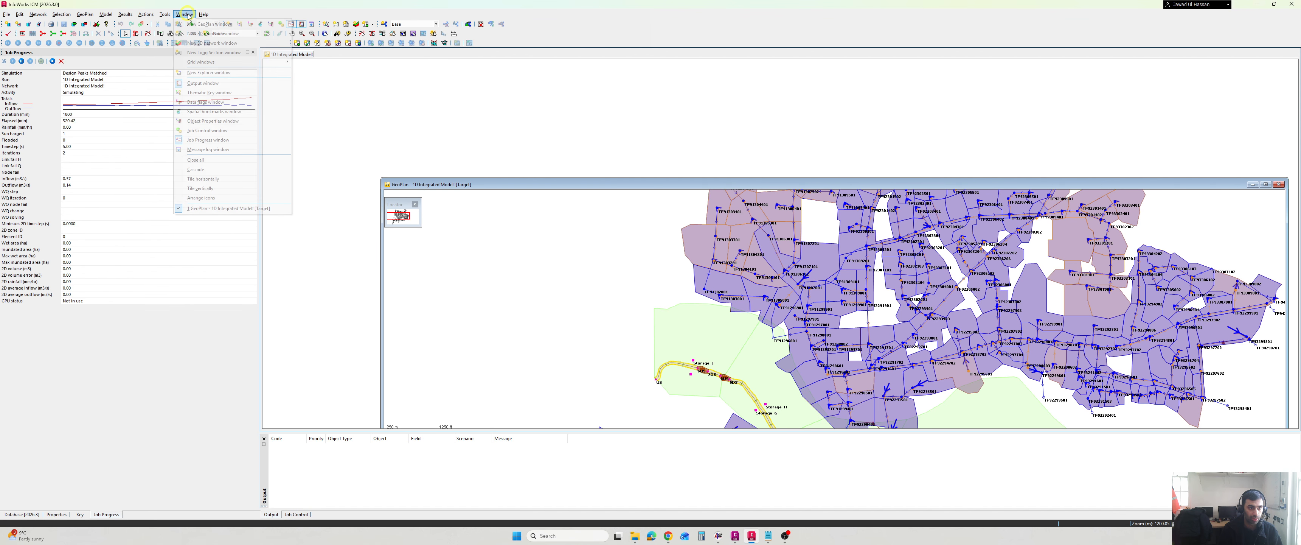
{"action": "left_click", "coordinate": [215, 131]}
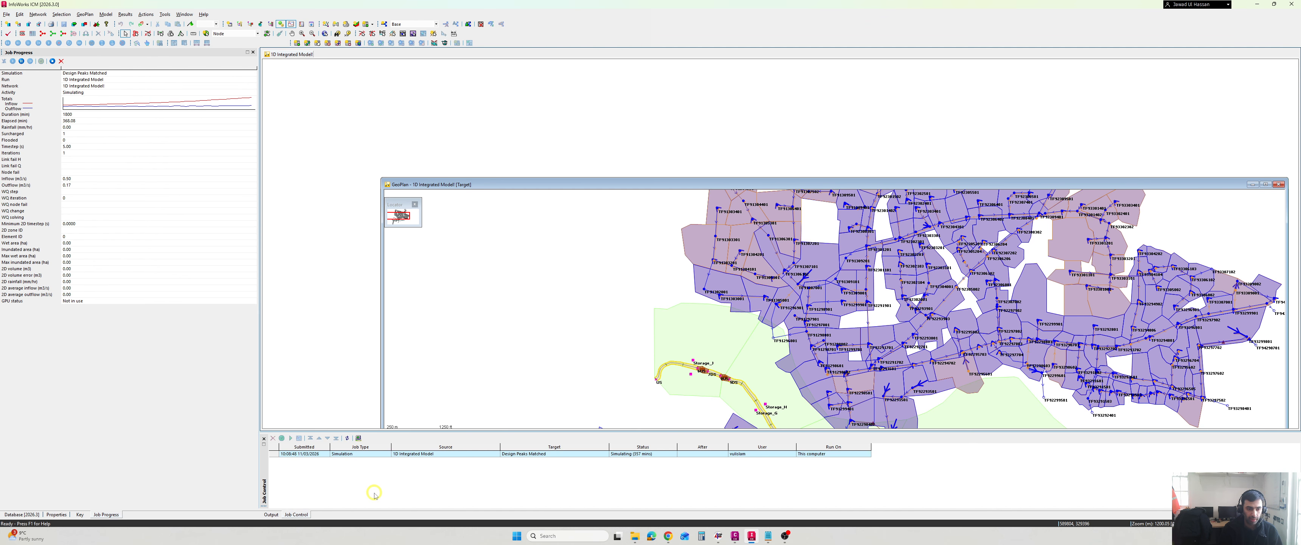
{"action": "key", "text": "ctrl+2"}
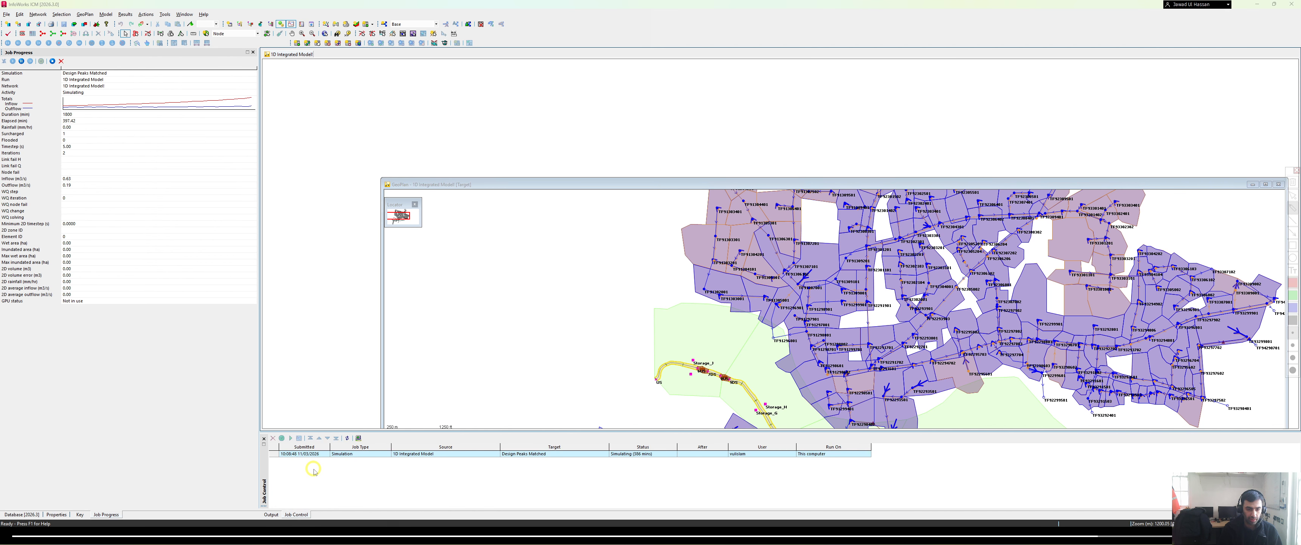
{"action": "mouse_move", "coordinate": [293, 464]}
{"action": "left_mouse_down"}
{"action": "mouse_move", "coordinate": [885, 469]}
{"action": "mouse_move", "coordinate": [872, 435]}
{"action": "mouse_move", "coordinate": [276, 447]}
{"action": "mouse_move", "coordinate": [302, 467]}
{"action": "left_mouse_up"}
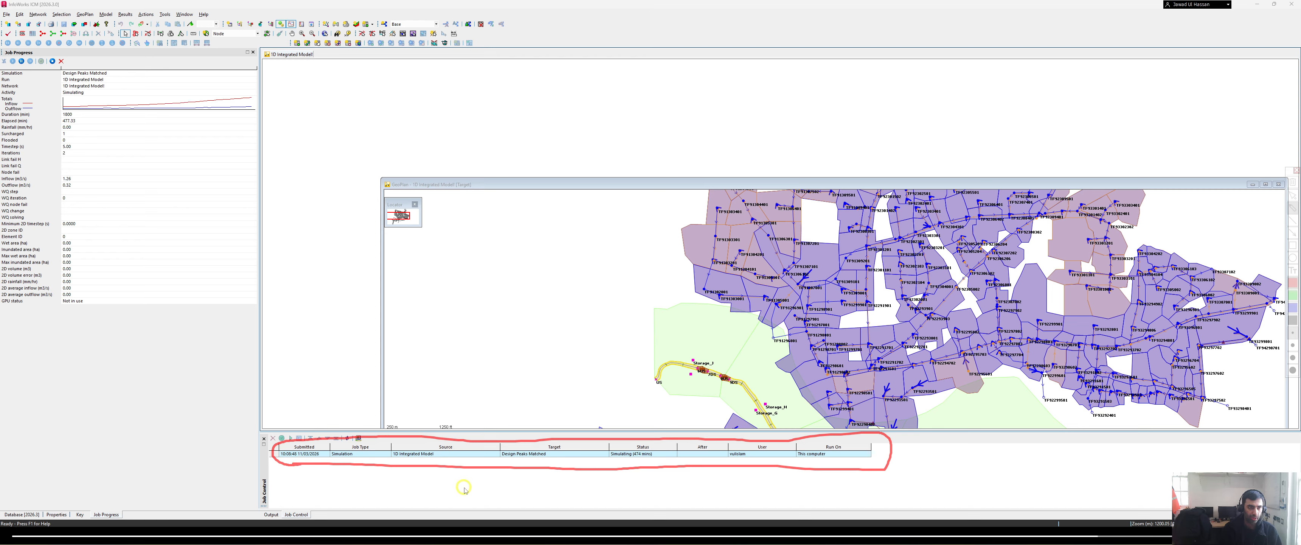
{"action": "key", "text": "Escape"}
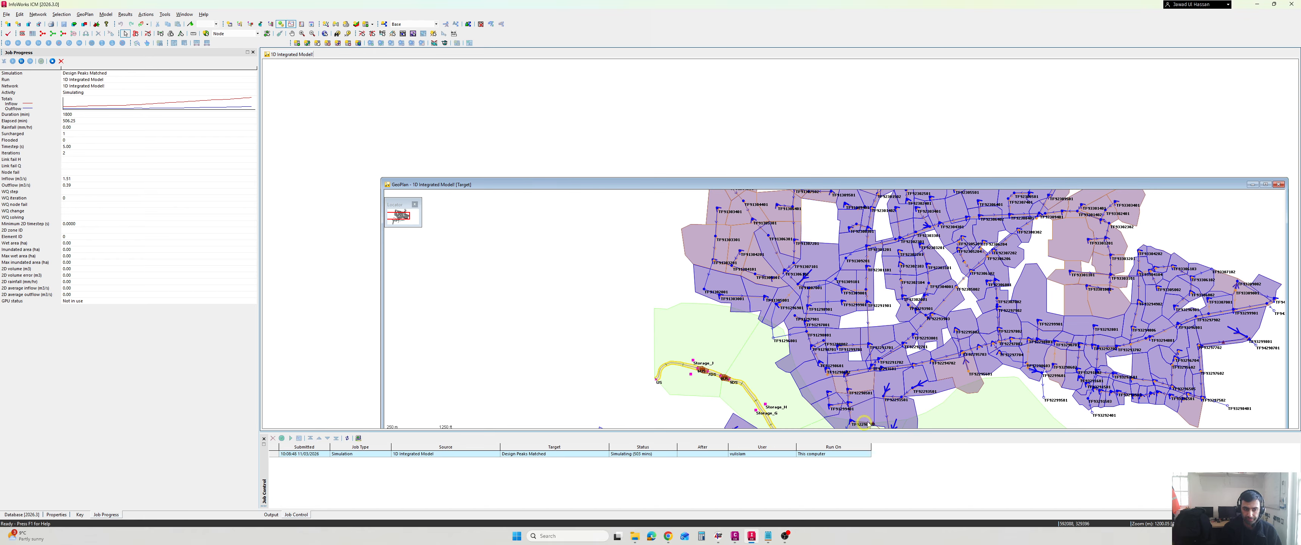
Maximise the network's GeoPlan window and examine the river reach around the orange bridge and teal structure
{"action": "left_click", "coordinate": [1262, 185]}
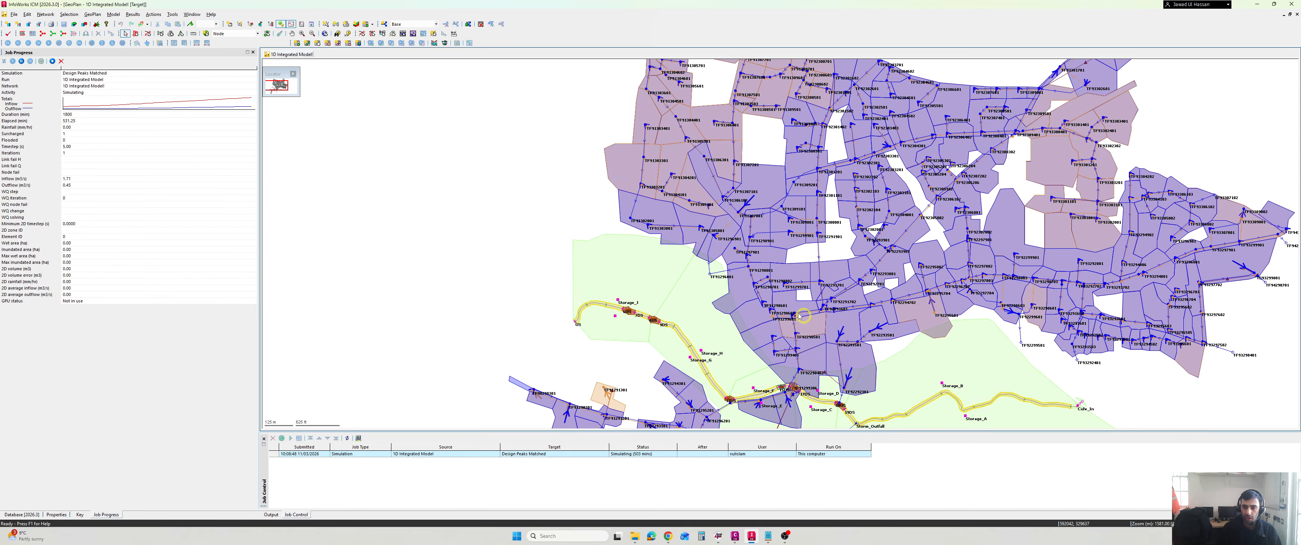
{"action": "scroll", "coordinate": [706, 240], "scroll_direction": "down", "scroll_amount": 1}
{"action": "scroll", "coordinate": [706, 241], "scroll_direction": "down", "scroll_amount": 1}
{"action": "scroll", "coordinate": [705, 302], "scroll_direction": "up", "scroll_amount": 4}
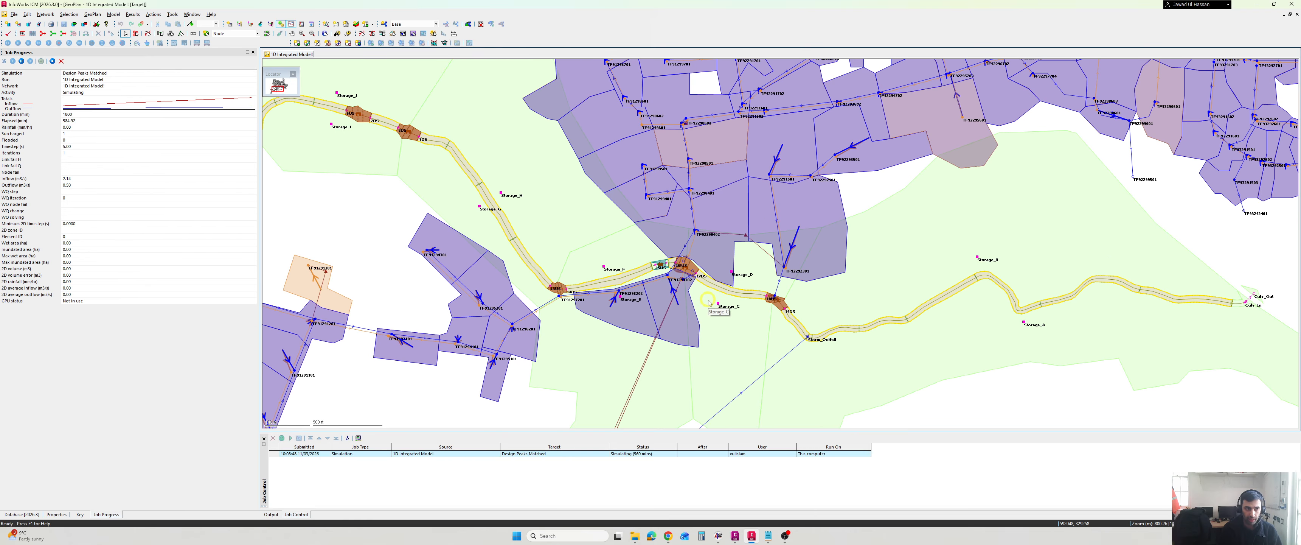
{"action": "scroll", "coordinate": [709, 302], "scroll_direction": "up", "scroll_amount": 3}
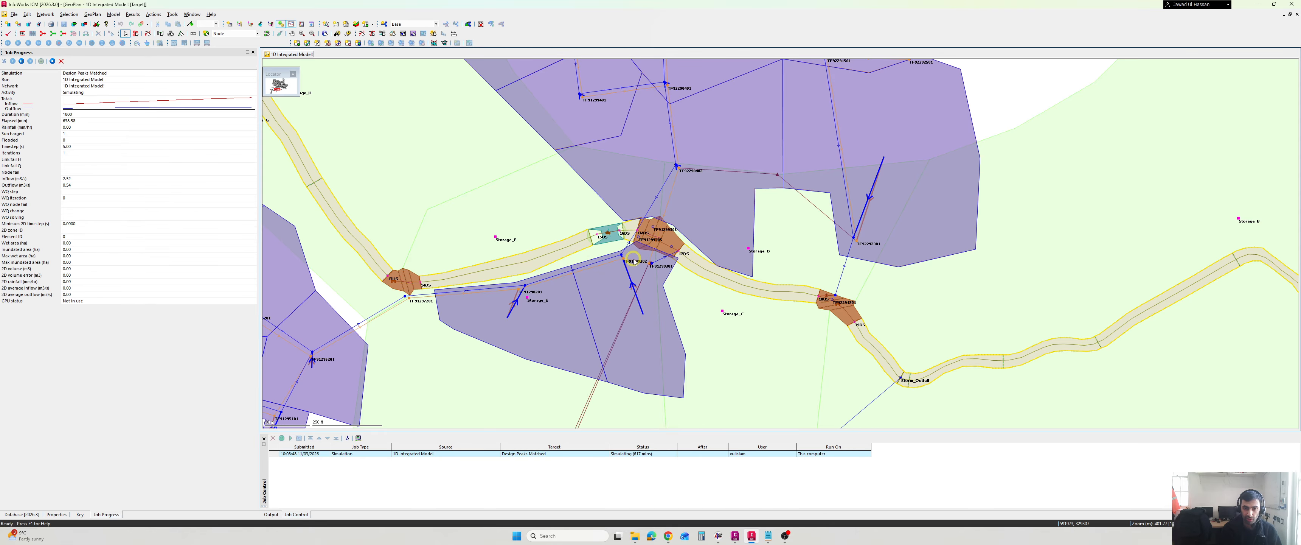
{"action": "scroll", "coordinate": [634, 262], "scroll_direction": "up", "scroll_amount": 3}
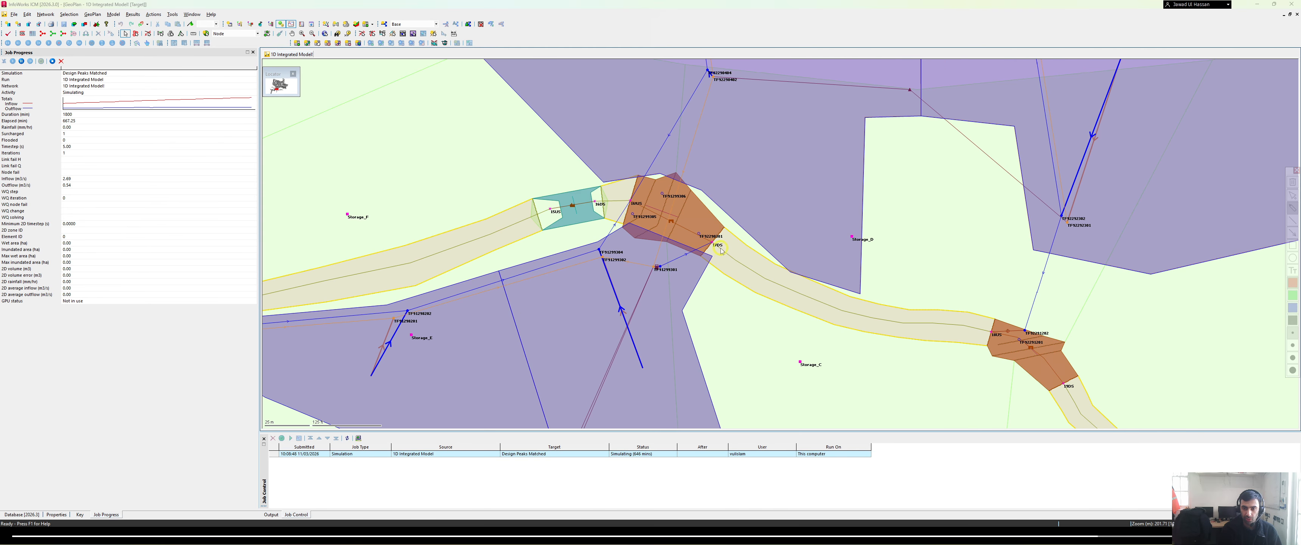
{"action": "mouse_move", "coordinate": [721, 251]}
{"action": "left_mouse_down"}
{"action": "mouse_move", "coordinate": [715, 230]}
{"action": "mouse_move", "coordinate": [702, 247]}
{"action": "mouse_move", "coordinate": [723, 226]}
{"action": "left_mouse_up"}
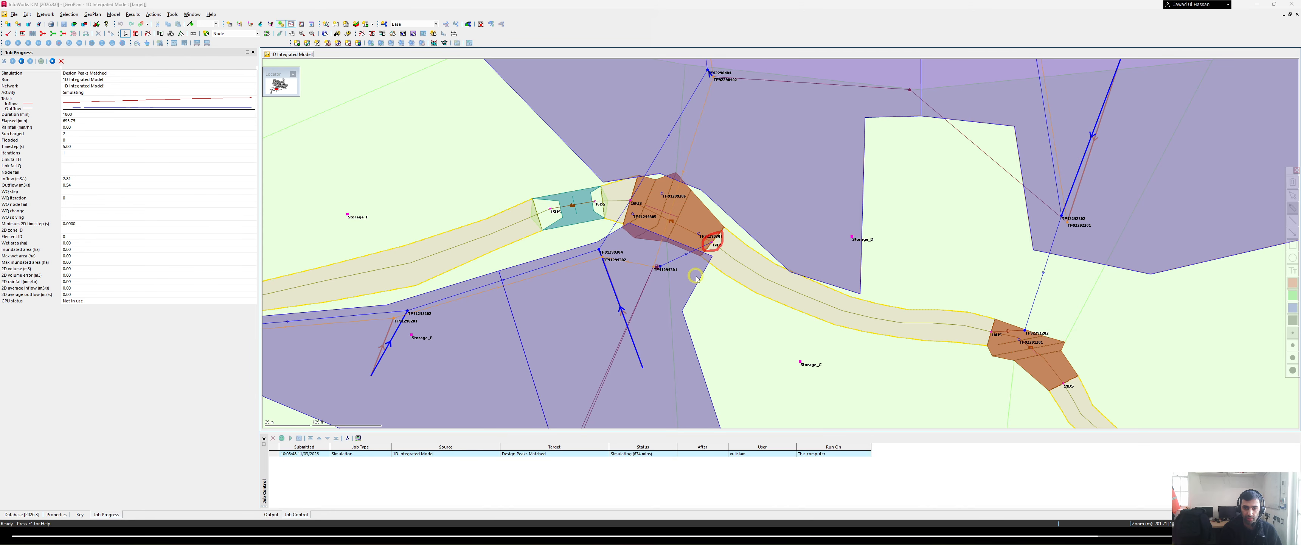
{"action": "mouse_move", "coordinate": [622, 223]}
{"action": "left_mouse_down"}
{"action": "mouse_move", "coordinate": [632, 193]}
{"action": "mouse_move", "coordinate": [596, 263]}
{"action": "mouse_move", "coordinate": [619, 217]}
{"action": "left_mouse_up"}
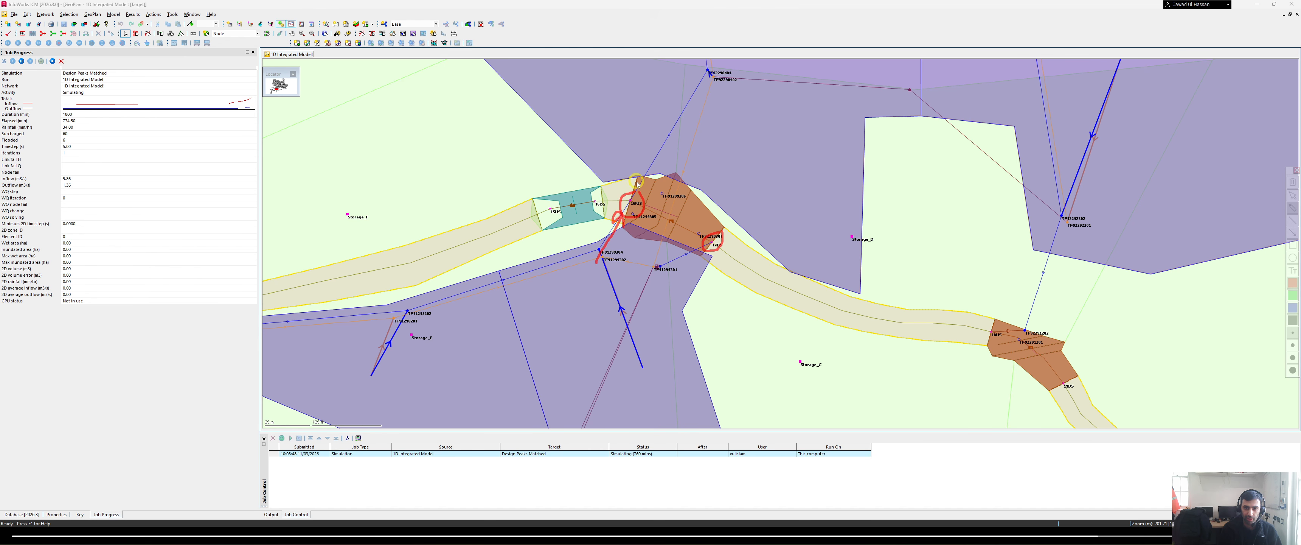
{"action": "left_click_drag", "start_coordinate": [669, 119], "coordinate": [647, 172]}
{"action": "left_click_drag", "start_coordinate": [651, 174], "coordinate": [639, 170]}
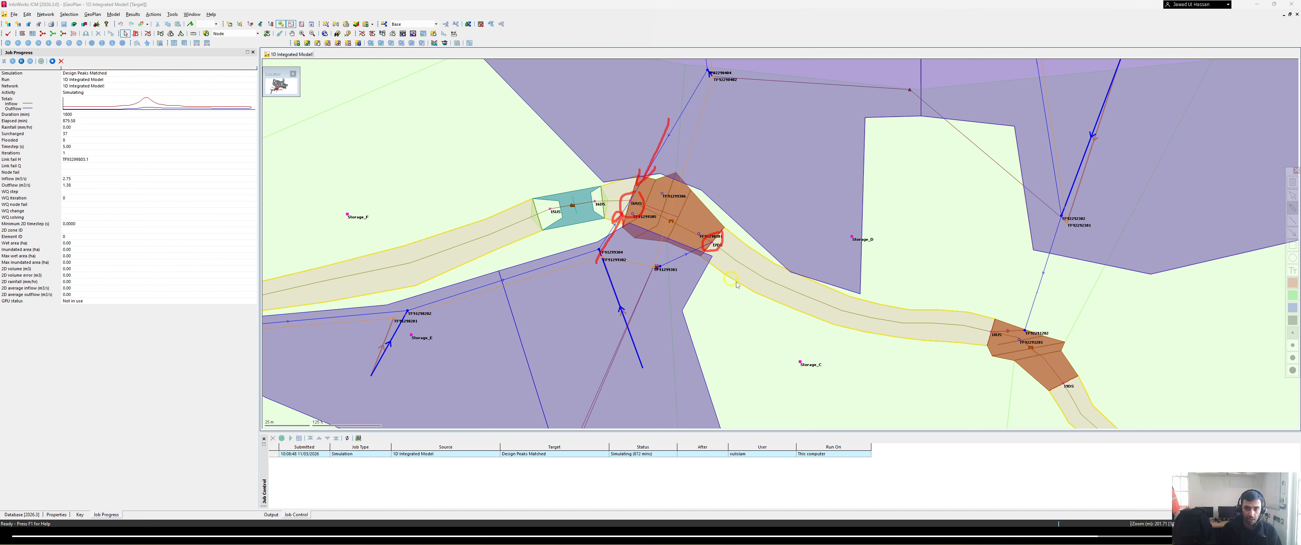
{"action": "mouse_move", "coordinate": [730, 295]}
{"action": "left_mouse_down"}
{"action": "mouse_move", "coordinate": [721, 256]}
{"action": "mouse_move", "coordinate": [748, 274]}
{"action": "left_mouse_up"}
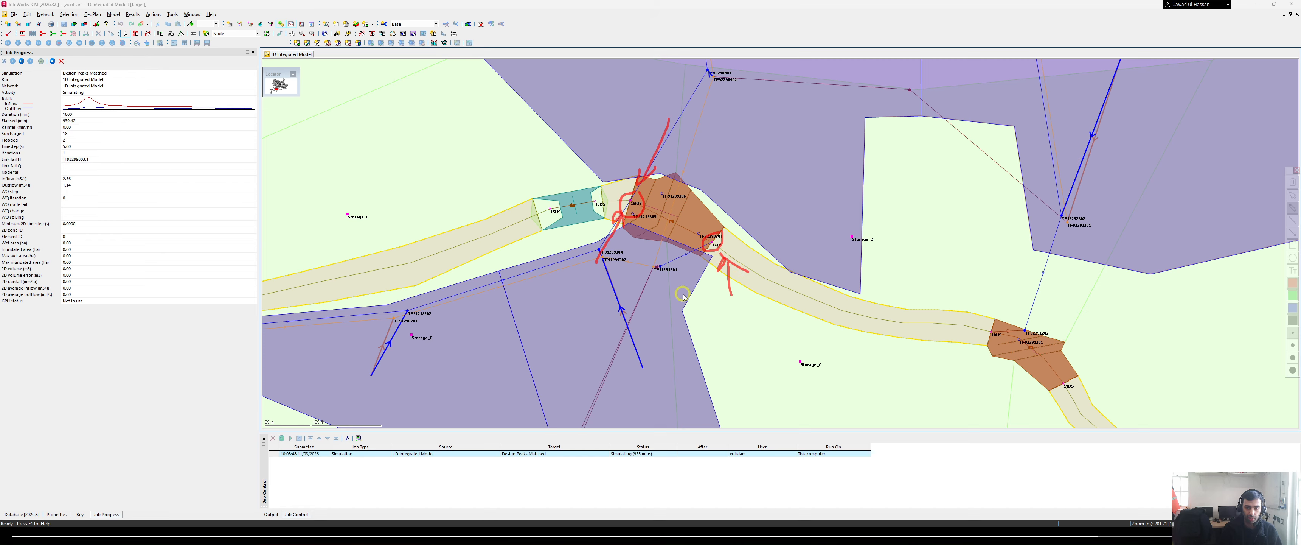
{"action": "key", "text": "Escape"}
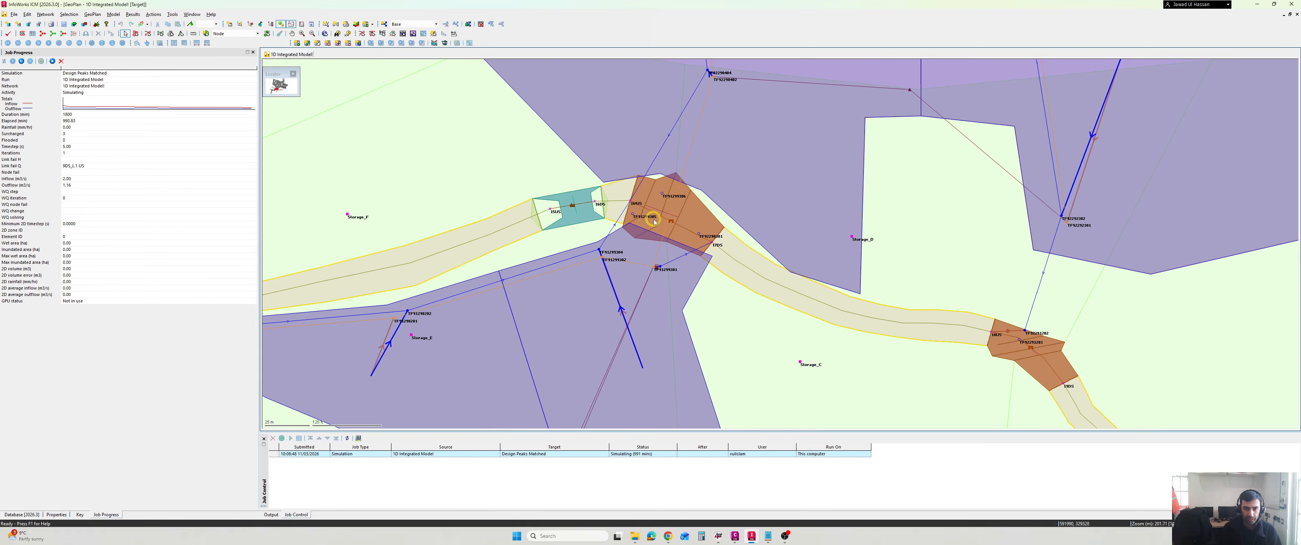
Locate the river node at the teal structure, beside the orange bridge, with Quick Find and examine its surroundings
{"action": "scroll", "coordinate": [677, 223], "scroll_direction": "down", "scroll_amount": 3}
{"action": "scroll", "coordinate": [687, 229], "scroll_direction": "down", "scroll_amount": 6}
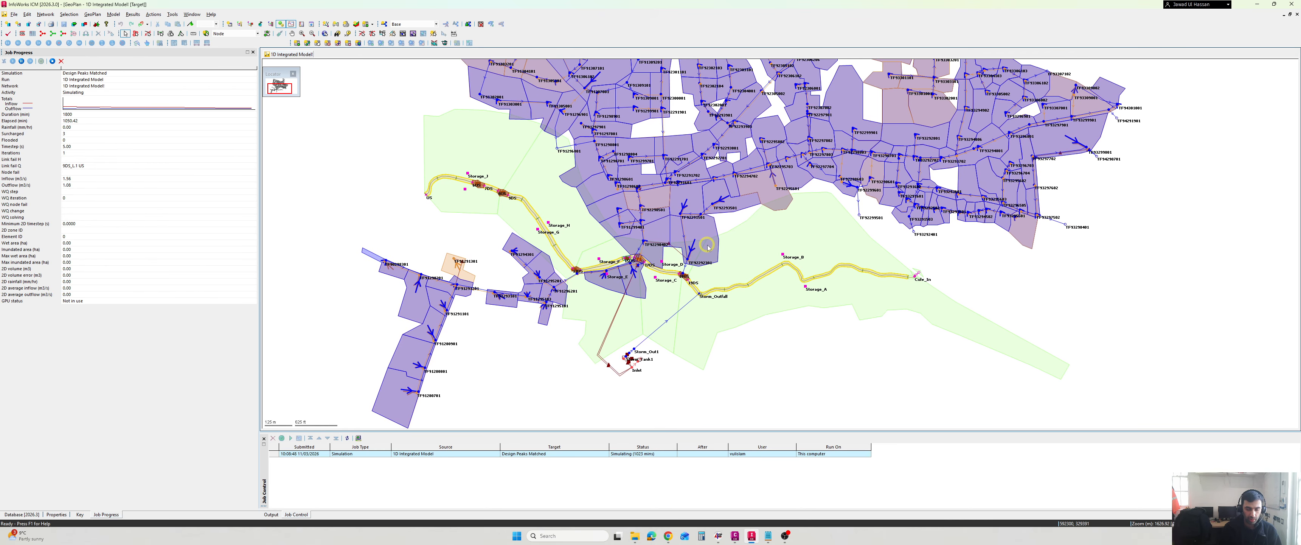
{"action": "key", "text": "ctrl+f"}
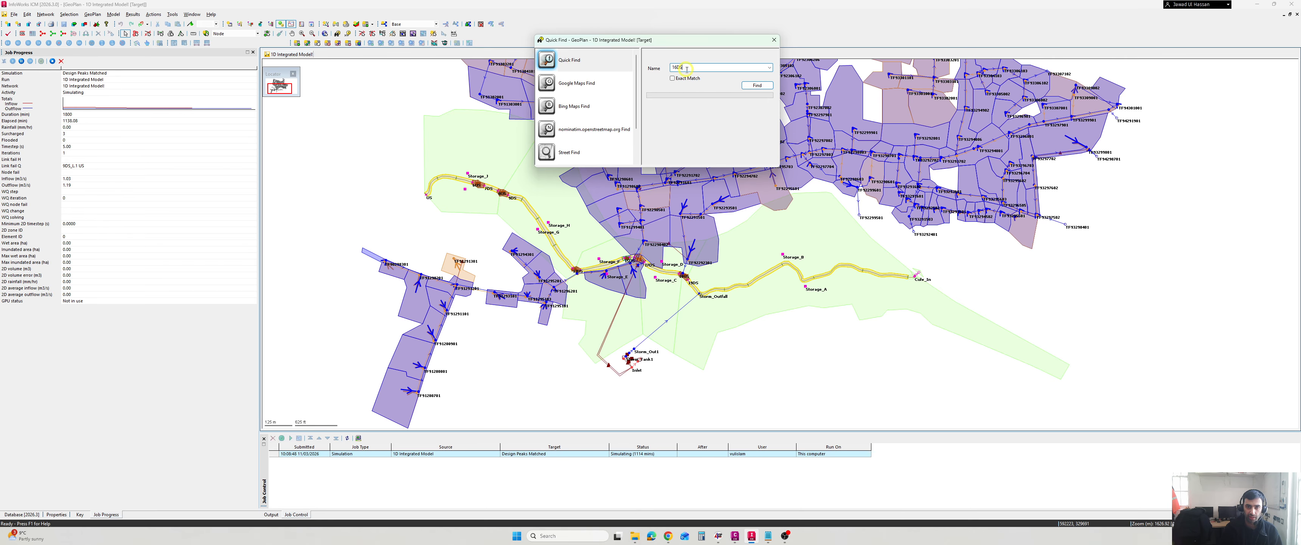
{"action": "left_click", "coordinate": [746, 86]}
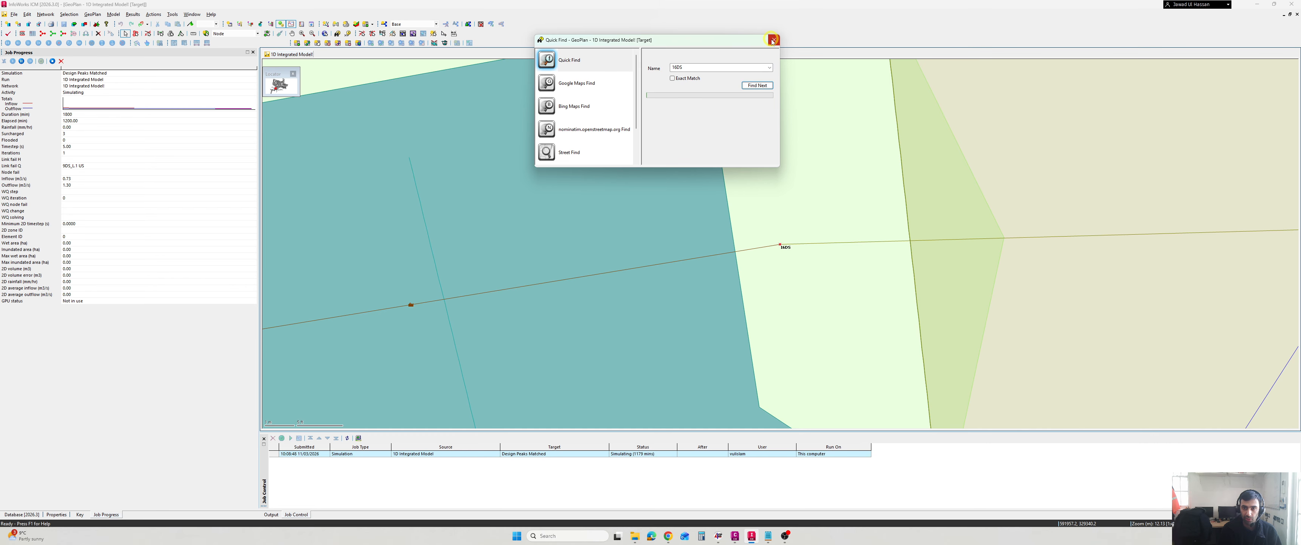
{"action": "scroll", "coordinate": [859, 235], "scroll_direction": "down", "scroll_amount": 5}
{"action": "left_click", "coordinate": [866, 233]}
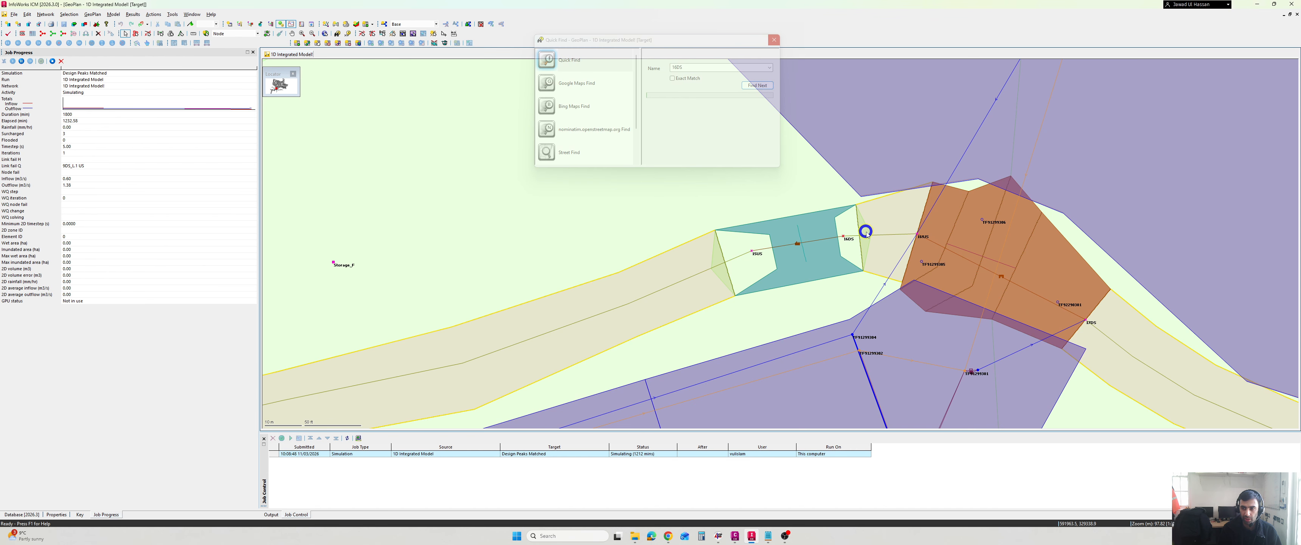
{"action": "scroll", "coordinate": [866, 232], "scroll_direction": "down", "scroll_amount": 5}
{"action": "scroll", "coordinate": [892, 239], "scroll_direction": "up", "scroll_amount": 5}
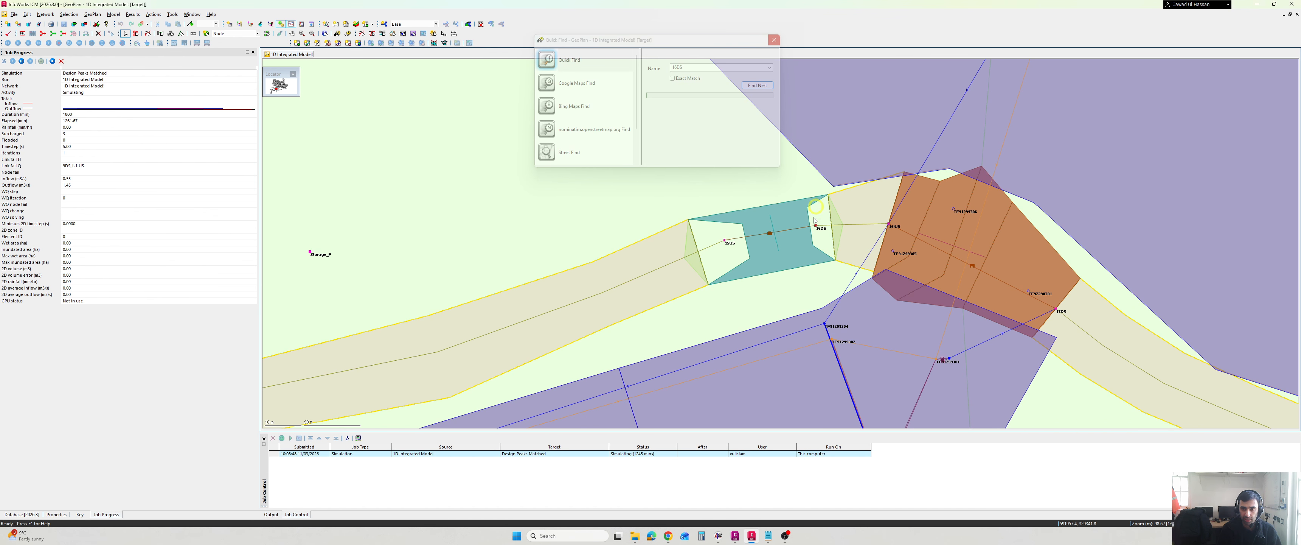
{"action": "left_click_drag", "start_coordinate": [997, 308], "coordinate": [870, 290]}
{"action": "scroll", "coordinate": [873, 292], "scroll_direction": "down", "scroll_amount": 1}
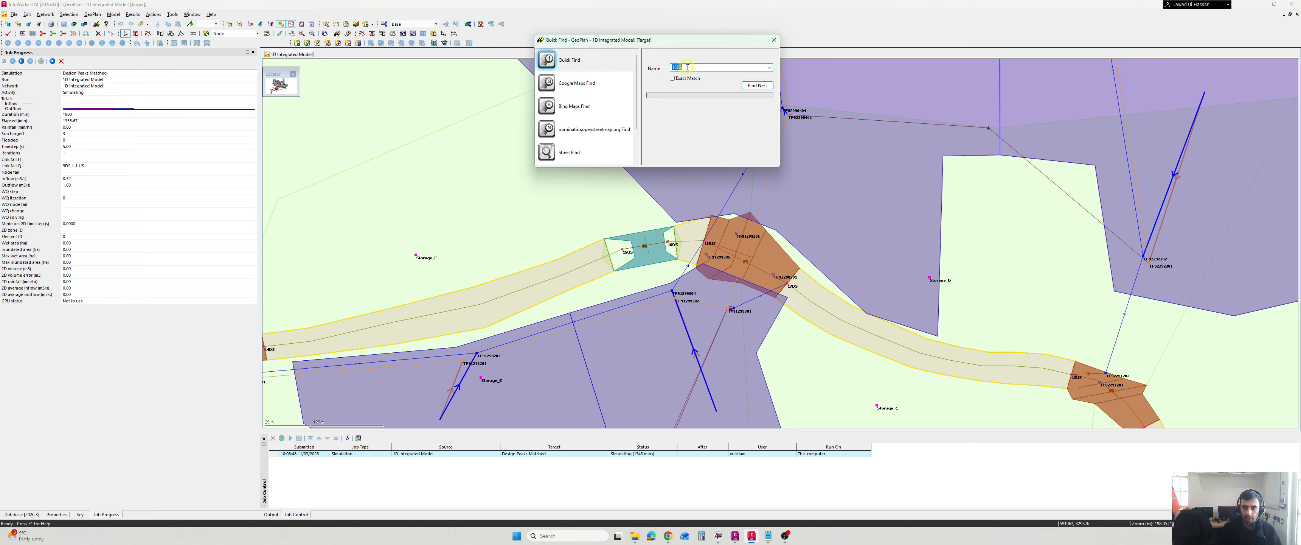
{"action": "scroll", "coordinate": [859, 209], "scroll_direction": "down", "scroll_amount": 1}
{"action": "left_click_drag", "start_coordinate": [858, 209], "coordinate": [852, 260]}
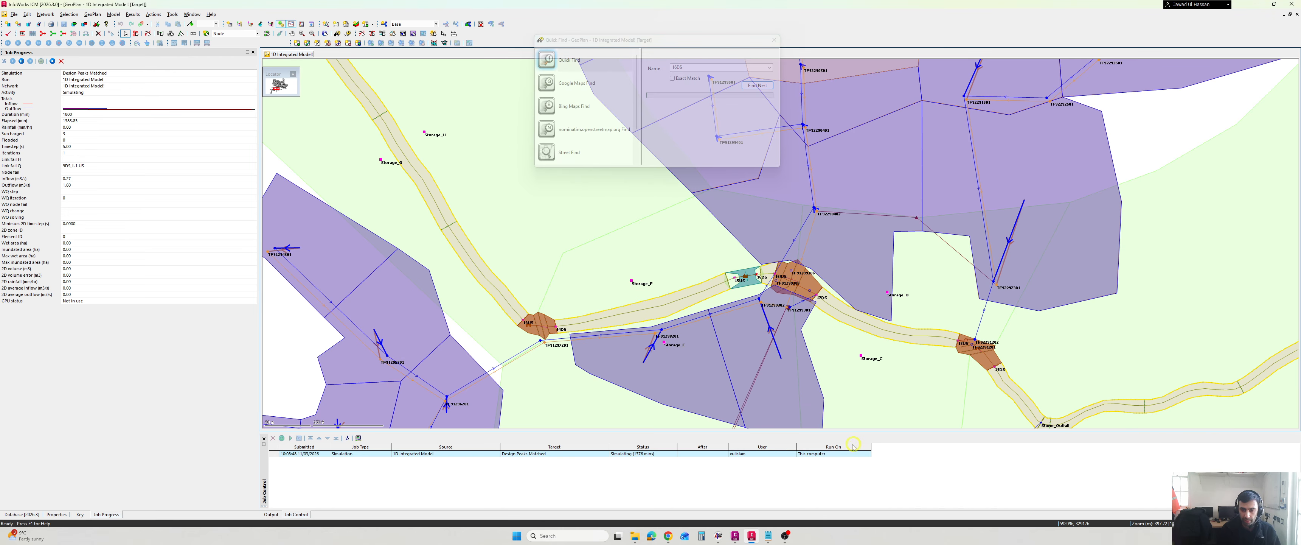
Copy the node ID TF91299303 from the Notepad note and locate that node in the network with Quick Find
{"action": "left_click", "coordinate": [770, 535]}
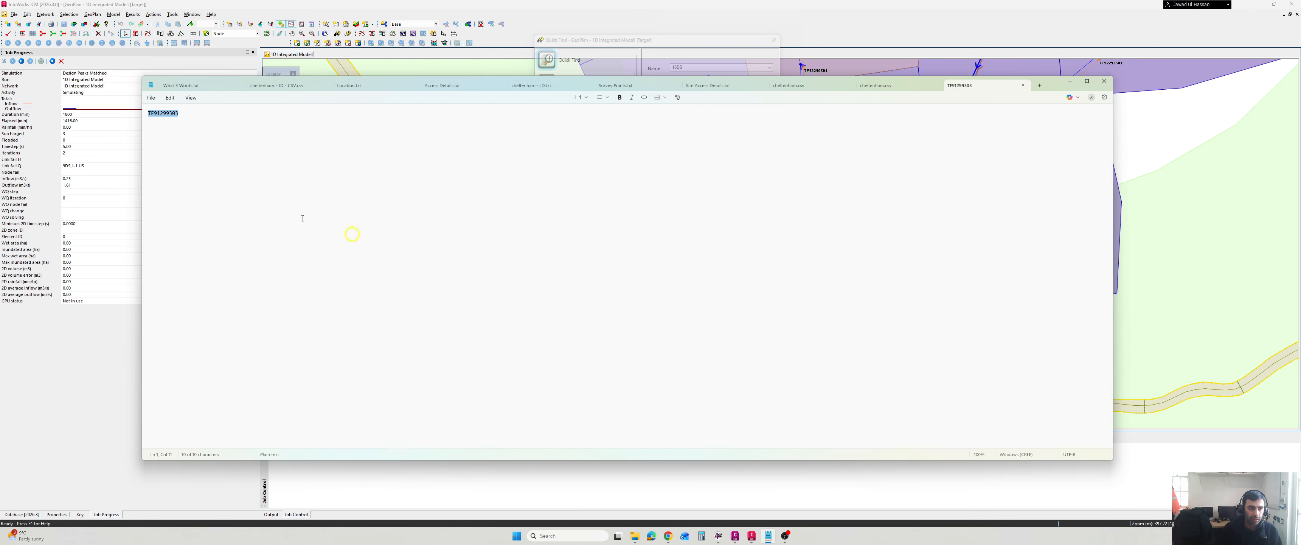
{"action": "left_click_drag", "start_coordinate": [149, 113], "coordinate": [185, 112]}
{"action": "key", "text": "ctrl+c"}
{"action": "left_click", "coordinate": [1070, 81]}
{"action": "key", "text": "ctrl+v"}
{"action": "left_click", "coordinate": [757, 84]}
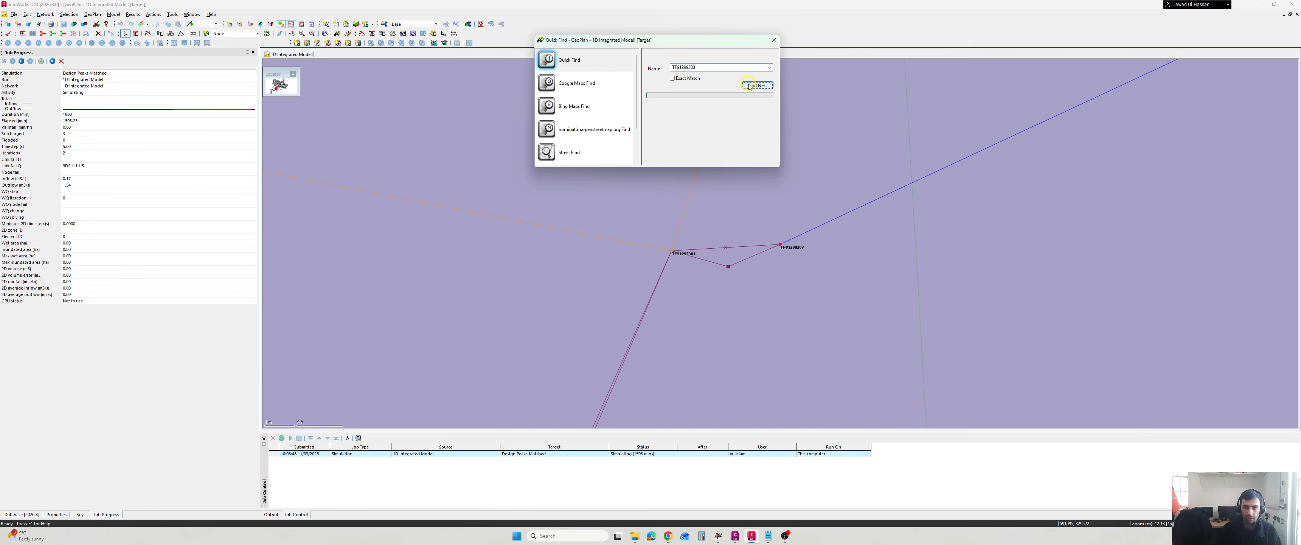
Select the link joining the located node to the river beside the orange bridge and examine its connection
{"action": "scroll", "coordinate": [798, 268], "scroll_direction": "down", "scroll_amount": 4}
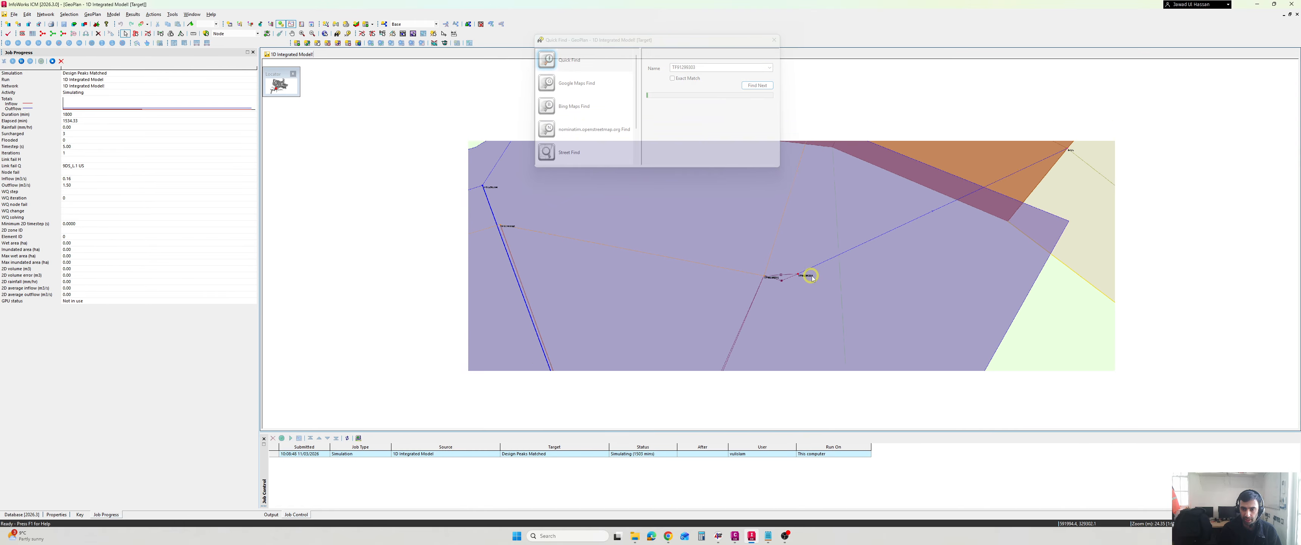
{"action": "scroll", "coordinate": [849, 260], "scroll_direction": "down", "scroll_amount": 4}
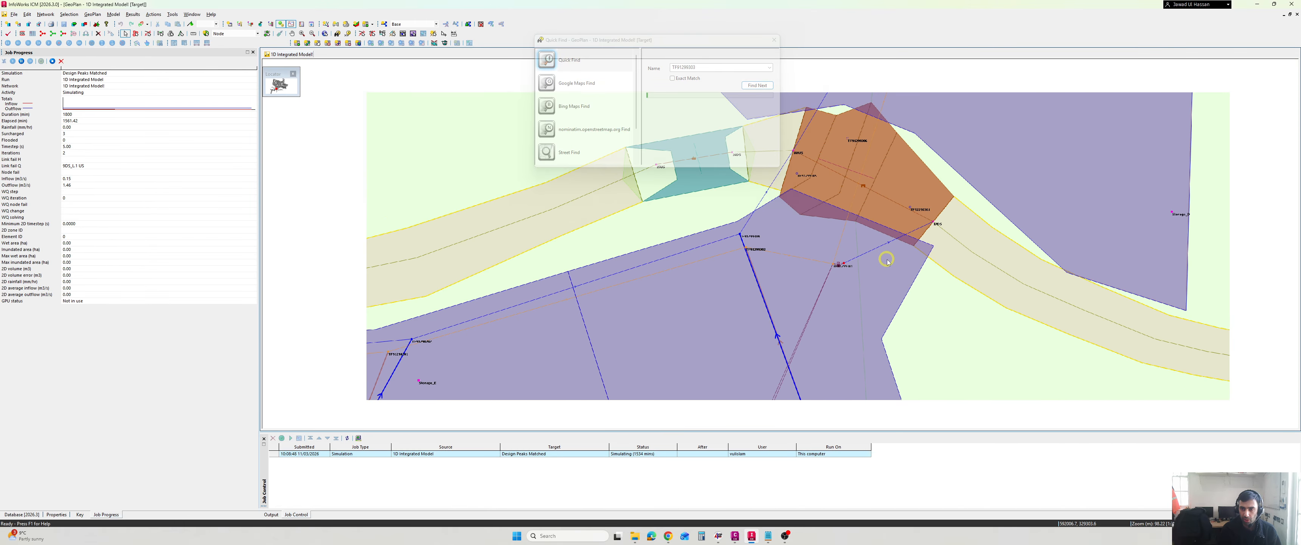
{"action": "scroll", "coordinate": [829, 274], "scroll_direction": "up", "scroll_amount": 3}
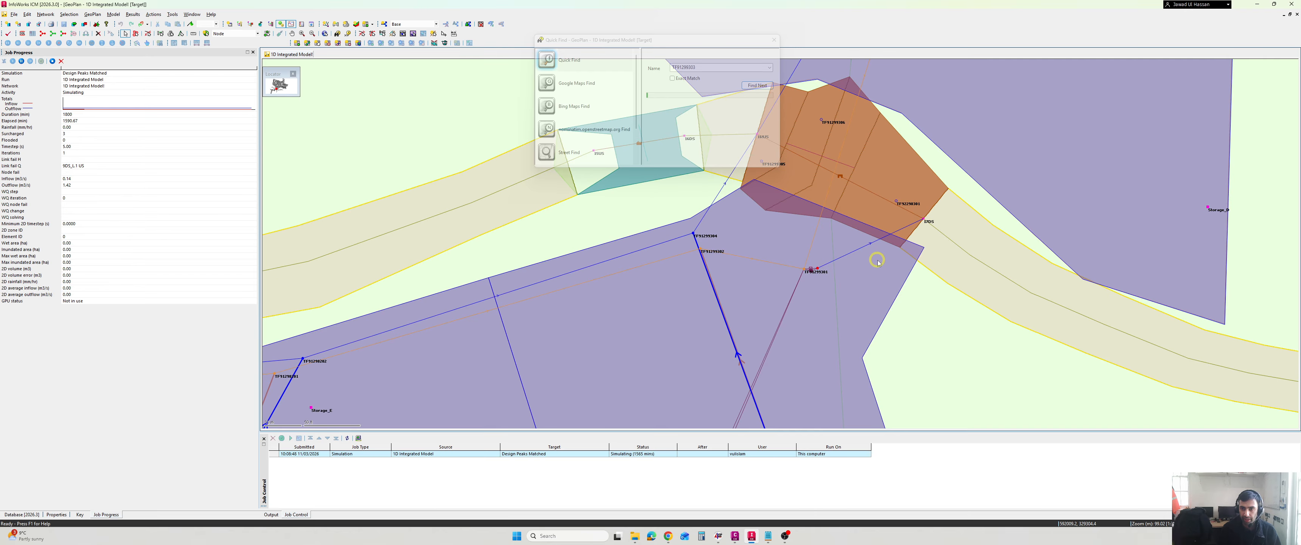
{"action": "scroll", "coordinate": [935, 271], "scroll_direction": "down", "scroll_amount": 2}
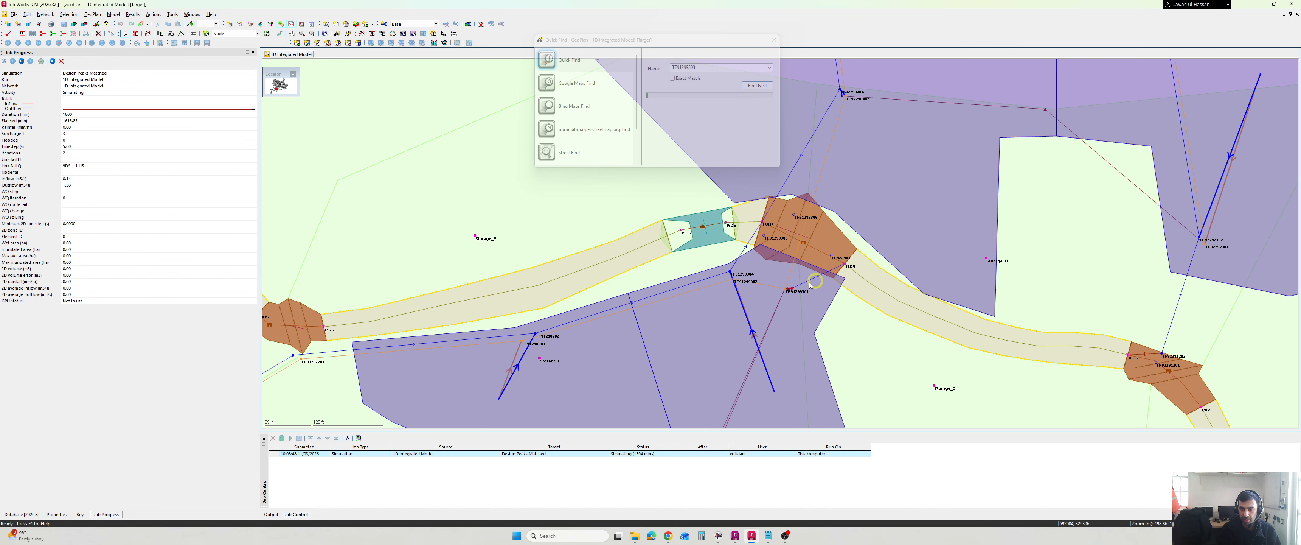
{"action": "scroll", "coordinate": [845, 277], "scroll_direction": "up", "scroll_amount": 2}
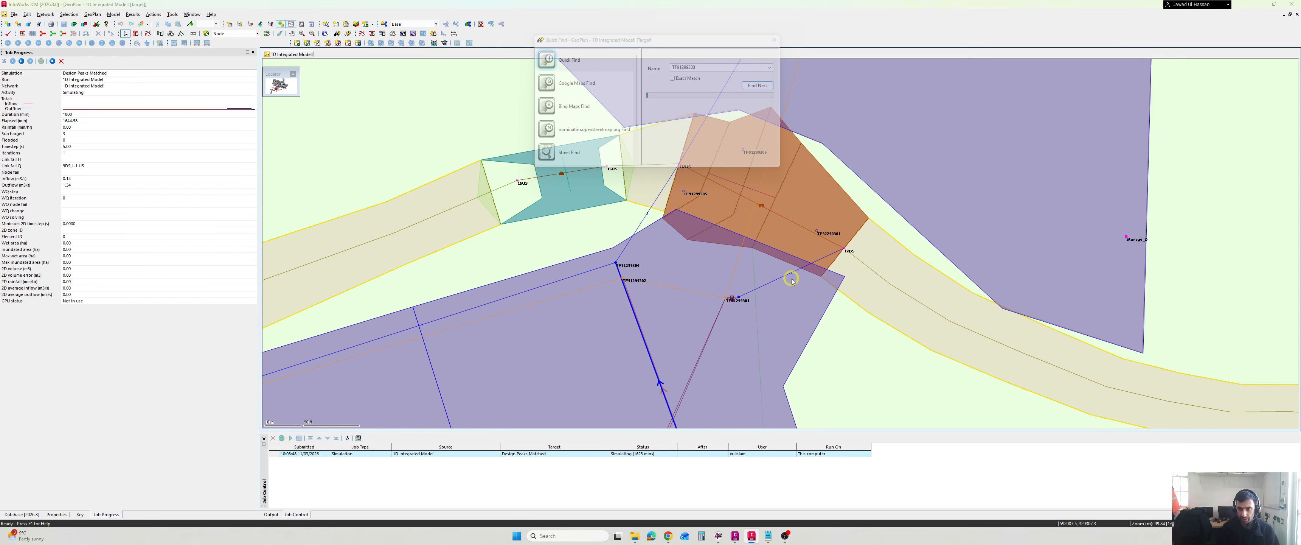
{"action": "left_click", "coordinate": [791, 278]}
{"action": "left_click", "coordinate": [714, 302]}
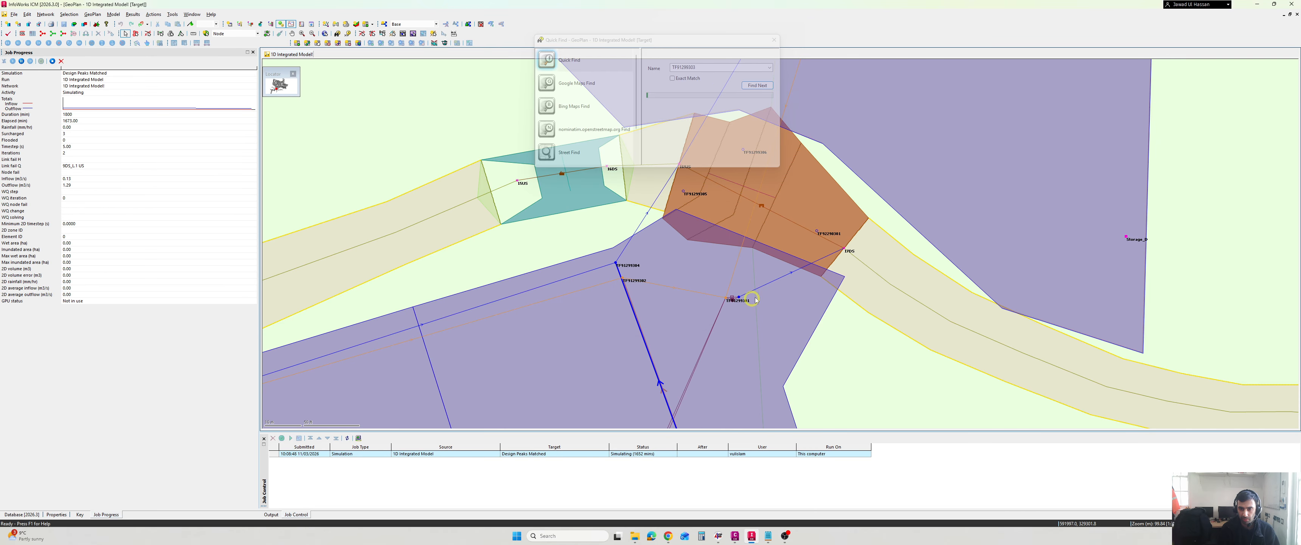
{"action": "scroll", "coordinate": [796, 282], "scroll_direction": "up", "scroll_amount": 2}
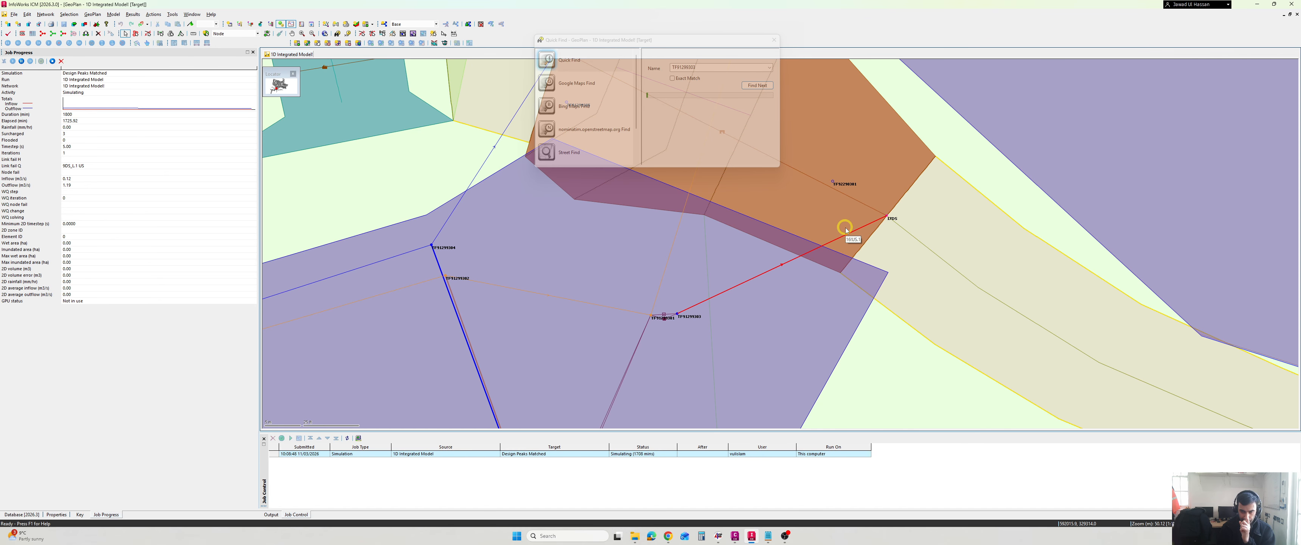
{"action": "scroll", "coordinate": [817, 261], "scroll_direction": "down", "scroll_amount": 1}
{"action": "scroll", "coordinate": [854, 278], "scroll_direction": "down", "scroll_amount": 1}
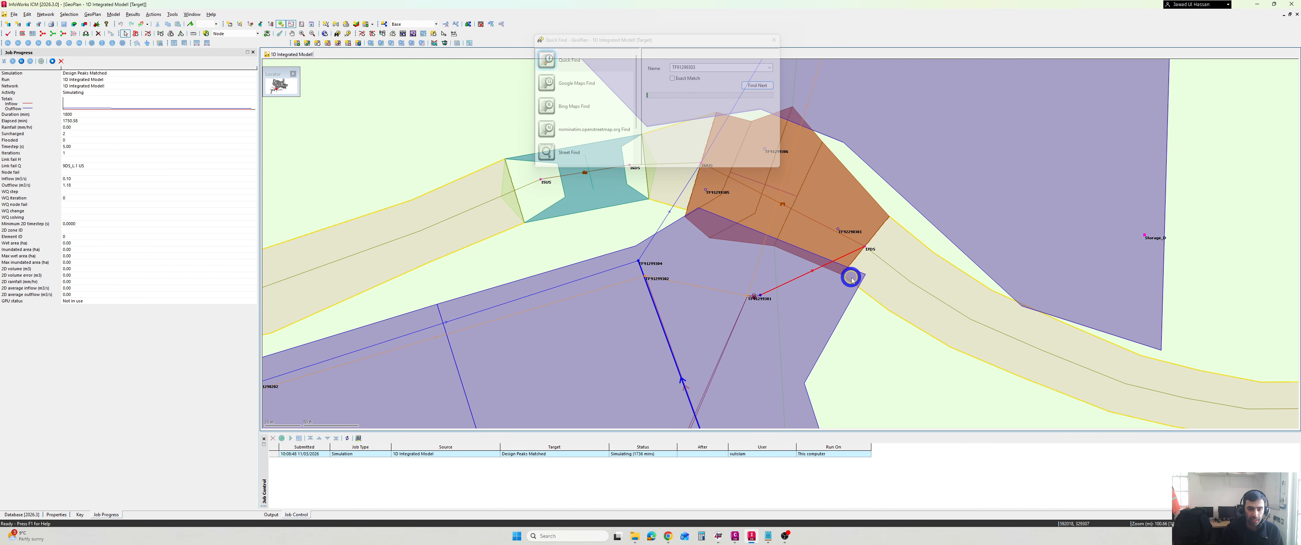
{"action": "scroll", "coordinate": [831, 308], "scroll_direction": "down", "scroll_amount": 1}
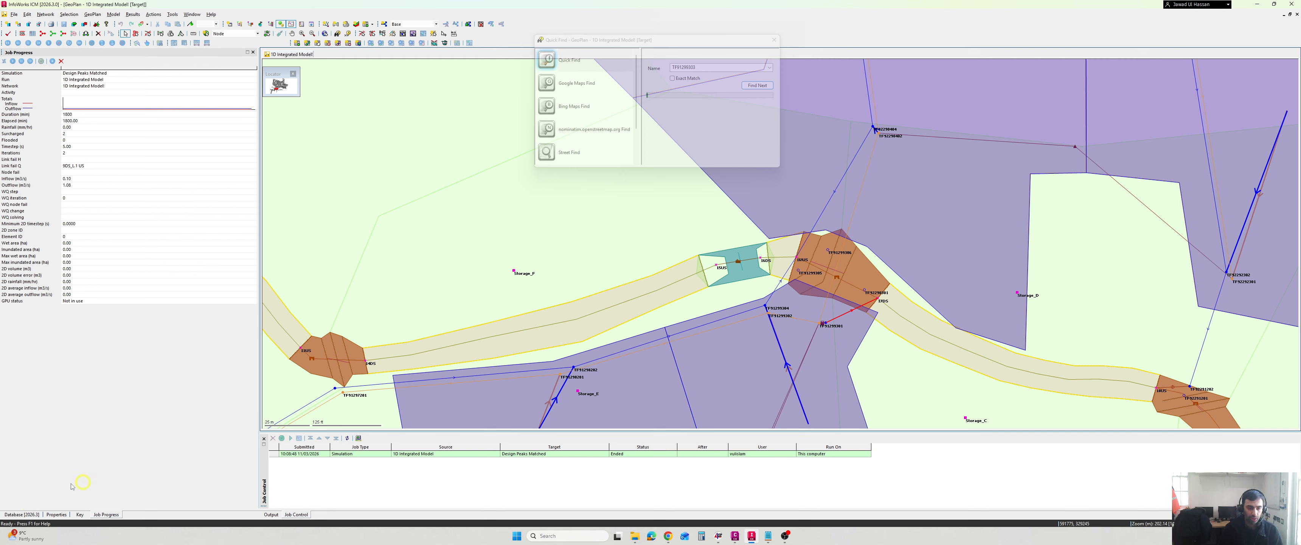
Show the model database contents and check the submitted simulation's status in the job list
{"action": "left_click", "coordinate": [24, 514]}
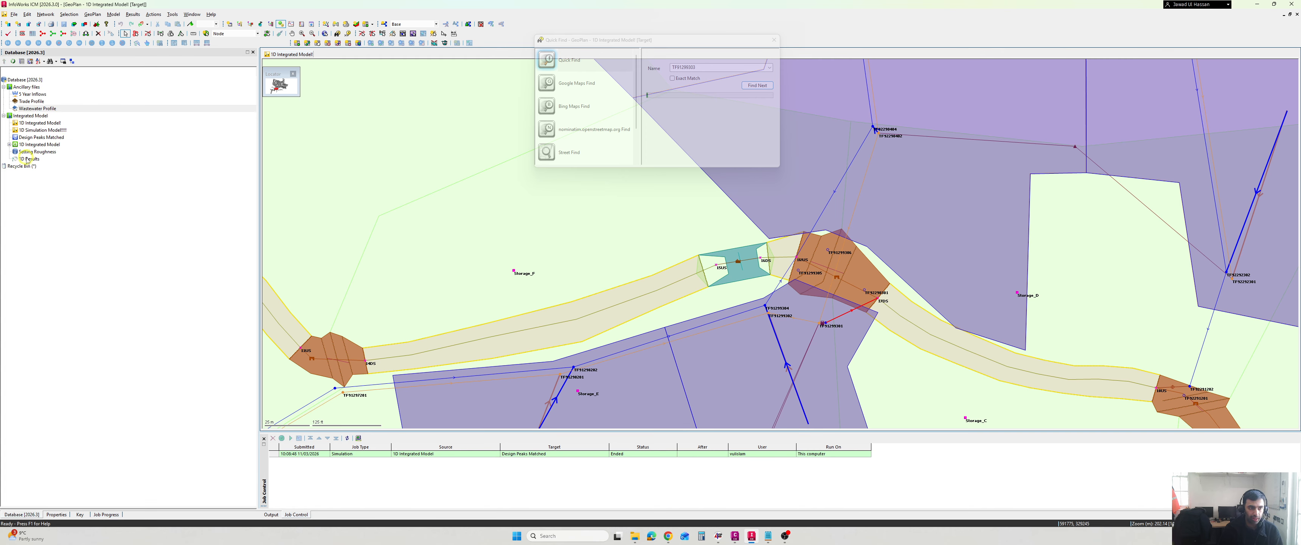
{"action": "mouse_move", "coordinate": [21, 160]}
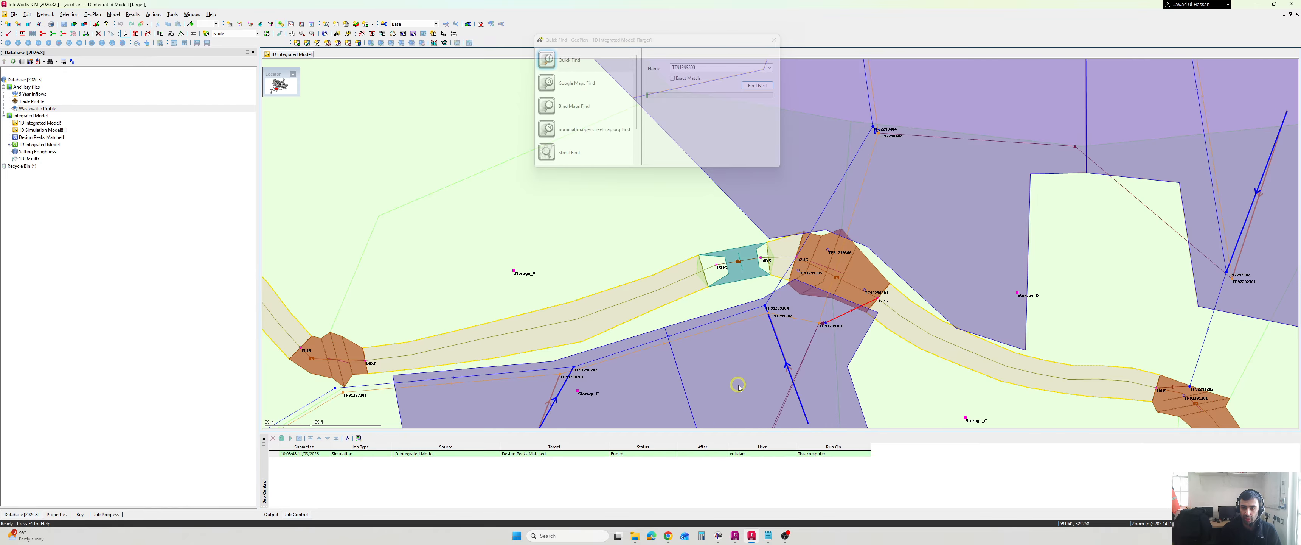
{"action": "scroll", "coordinate": [740, 382], "scroll_direction": "down", "scroll_amount": 2}
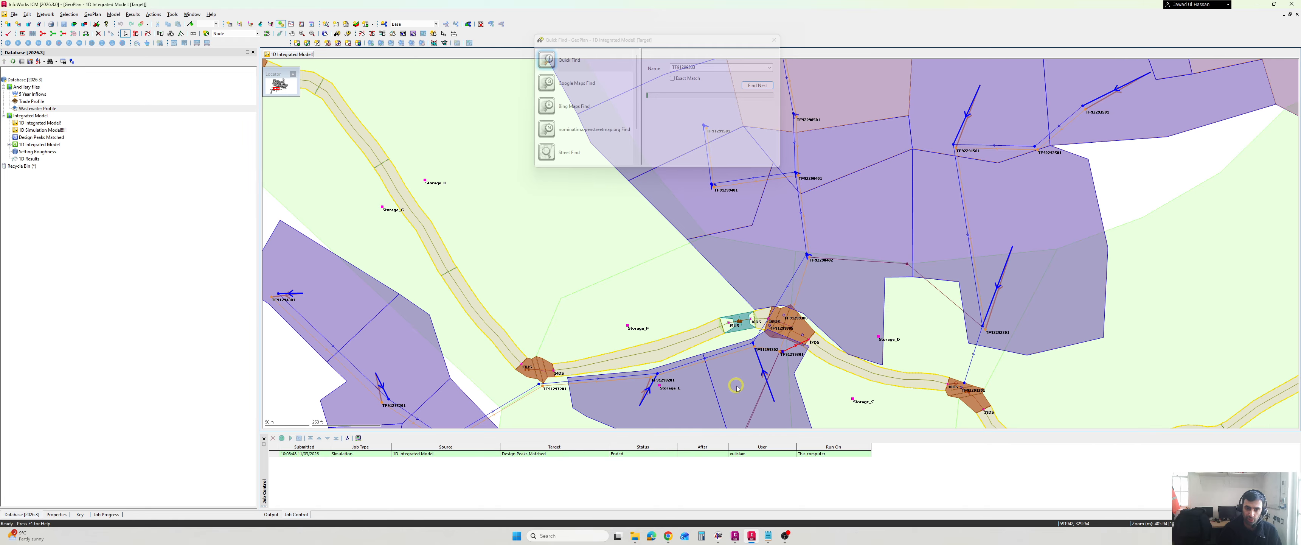
{"action": "scroll", "coordinate": [653, 354], "scroll_direction": "down", "scroll_amount": 4}
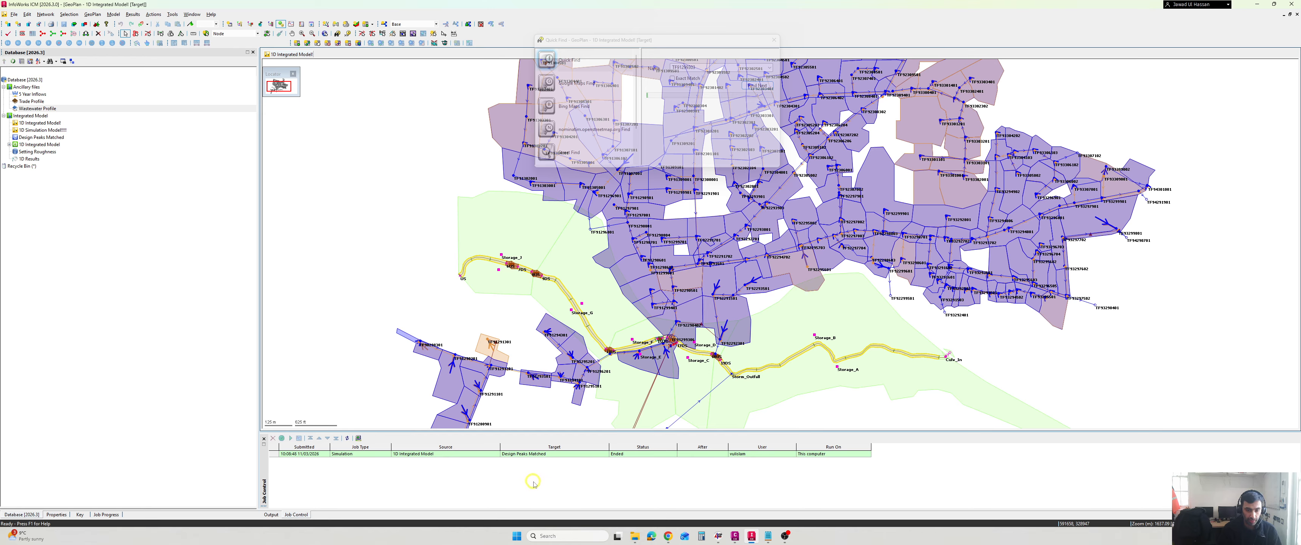
{"action": "key", "text": "ctrl+shift+d"}
{"action": "mouse_move", "coordinate": [612, 466]}
{"action": "left_mouse_down"}
{"action": "mouse_move", "coordinate": [687, 460]}
{"action": "mouse_move", "coordinate": [624, 445]}
{"action": "mouse_move", "coordinate": [611, 465]}
{"action": "left_mouse_up"}
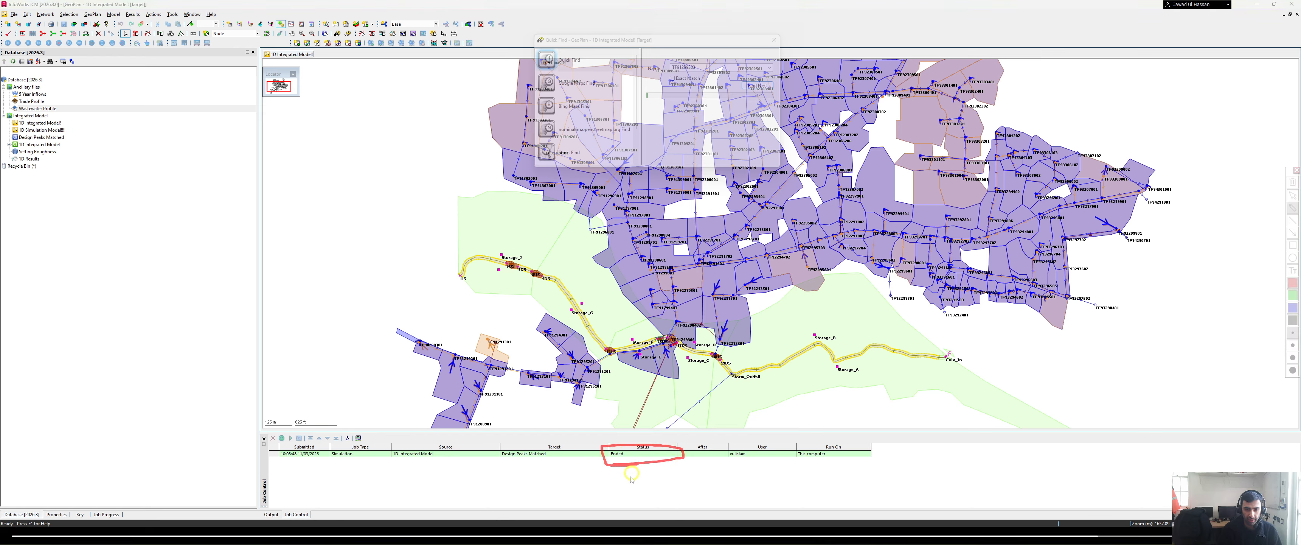
{"action": "key", "text": "Escape"}
Show the simulation's Job Progress details again and close the Quick Find window
{"action": "left_click", "coordinate": [104, 515]}
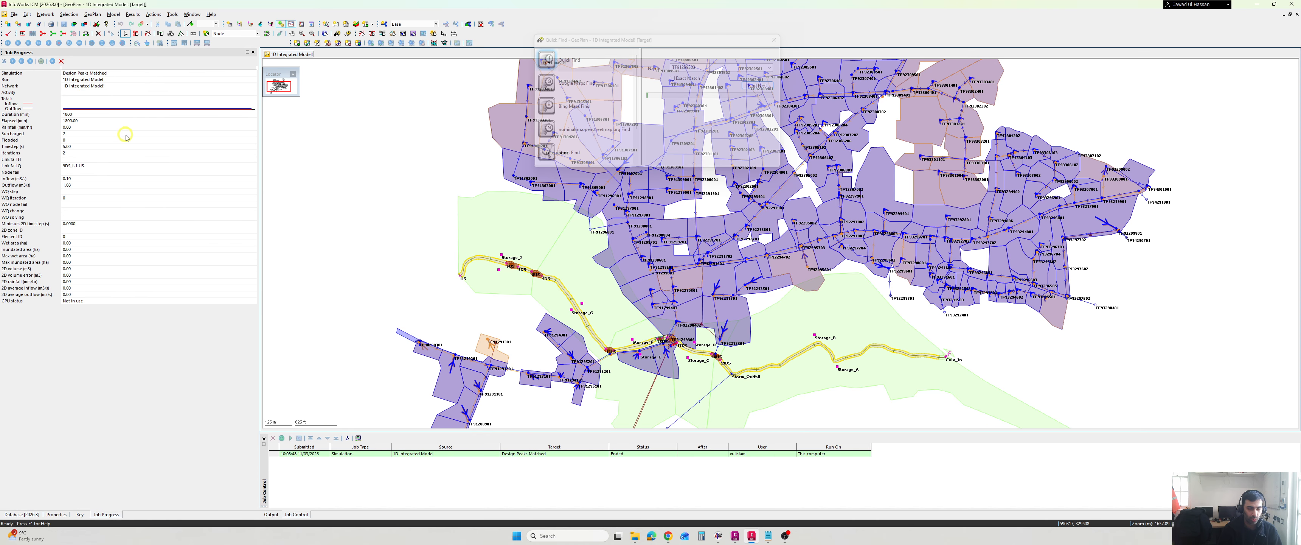
{"action": "scroll", "coordinate": [695, 287], "scroll_direction": "down", "scroll_amount": 1}
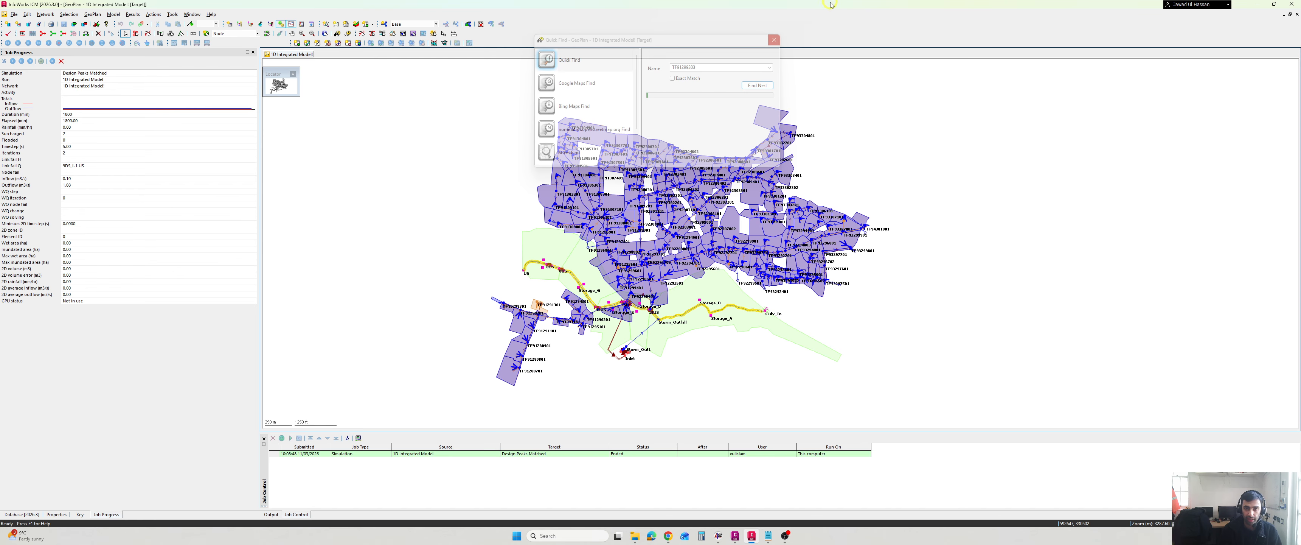
{"action": "left_click", "coordinate": [769, 41]}
{"action": "scroll", "coordinate": [626, 331], "scroll_direction": "up", "scroll_amount": 2}
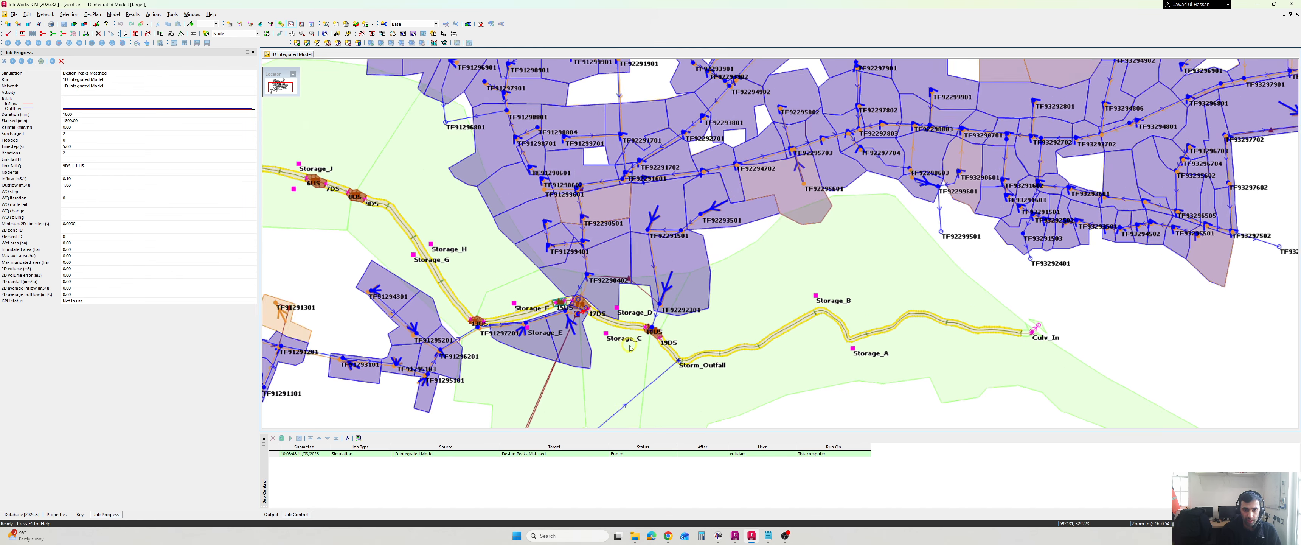
Close the open network map and show the Integrated Model group's contents in the model database
{"action": "scroll", "coordinate": [626, 330], "scroll_direction": "up", "scroll_amount": 1}
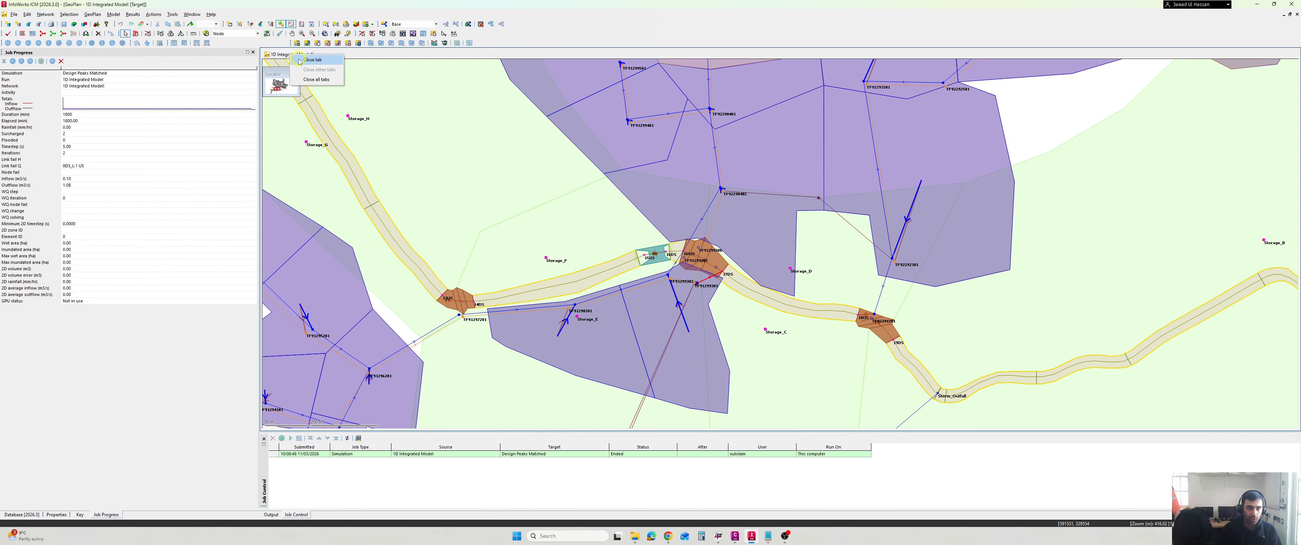
{"action": "left_click", "coordinate": [317, 54]}
{"action": "left_click", "coordinate": [38, 514]}
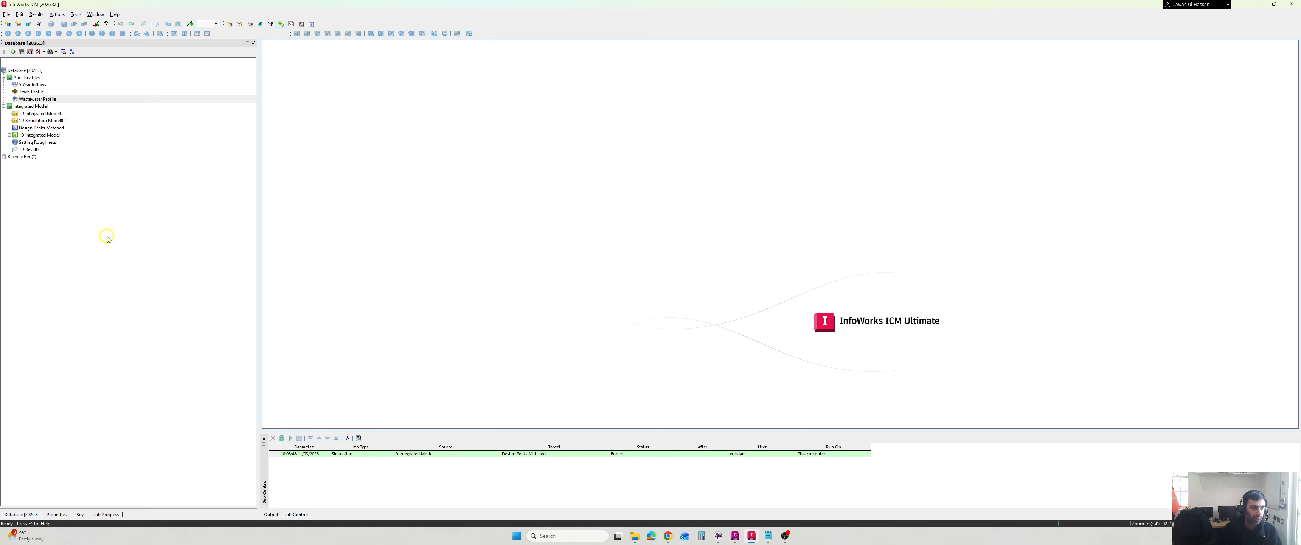
{"action": "mouse_move", "coordinate": [70, 124]}
{"action": "left_mouse_down"}
{"action": "mouse_move", "coordinate": [16, 130]}
{"action": "mouse_move", "coordinate": [72, 130]}
{"action": "left_mouse_up"}
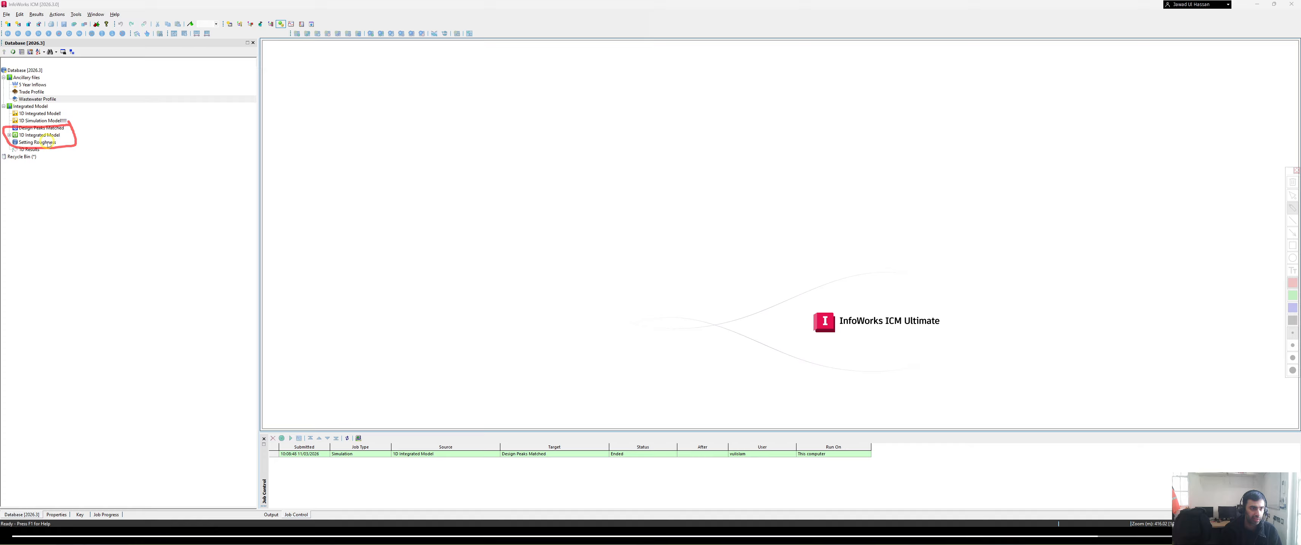
{"action": "key", "text": "Escape"}
Open the Design Peaks Matched simulation results of the 1D Integrated Model run in a maximized map window
{"action": "left_click", "coordinate": [9, 135]}
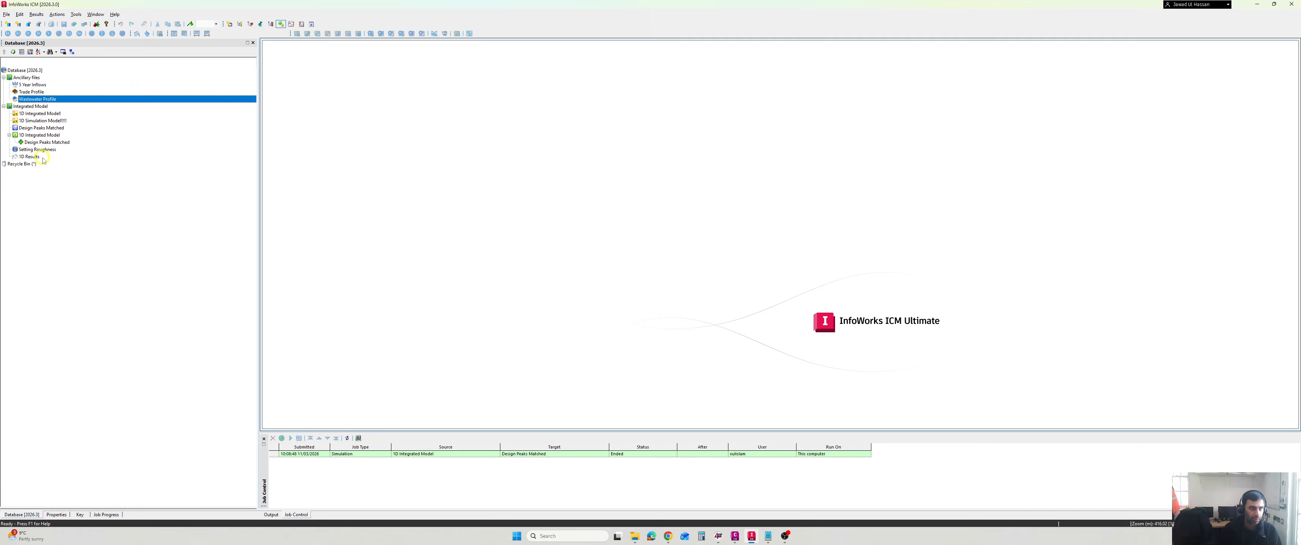
{"action": "left_click", "coordinate": [41, 142]}
{"action": "left_click_drag", "start_coordinate": [433, 148], "coordinate": [492, 275]}
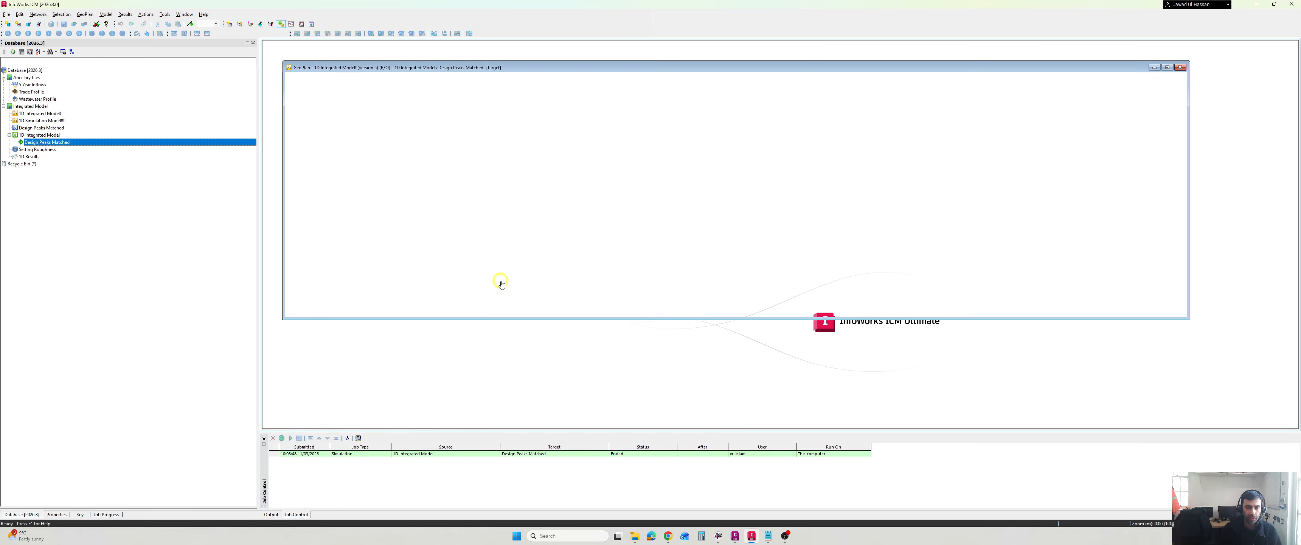
{"action": "left_click", "coordinate": [1164, 86]}
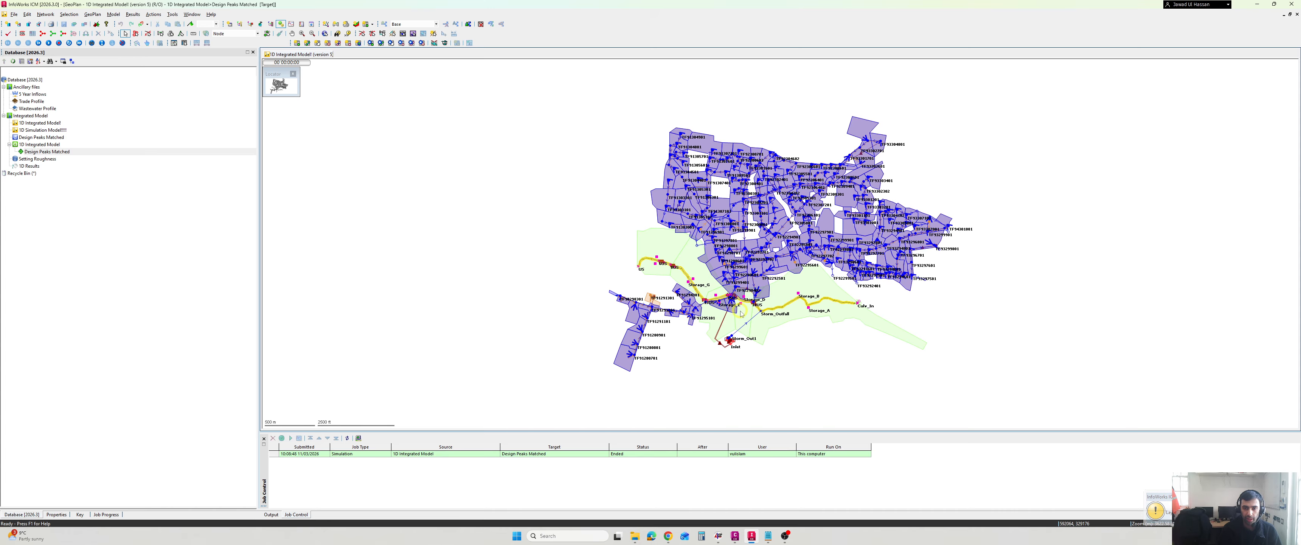
Select the two river reaches immediately upstream and downstream of the orange bridge near the culvert
{"action": "scroll", "coordinate": [740, 313], "scroll_direction": "up", "scroll_amount": 10}
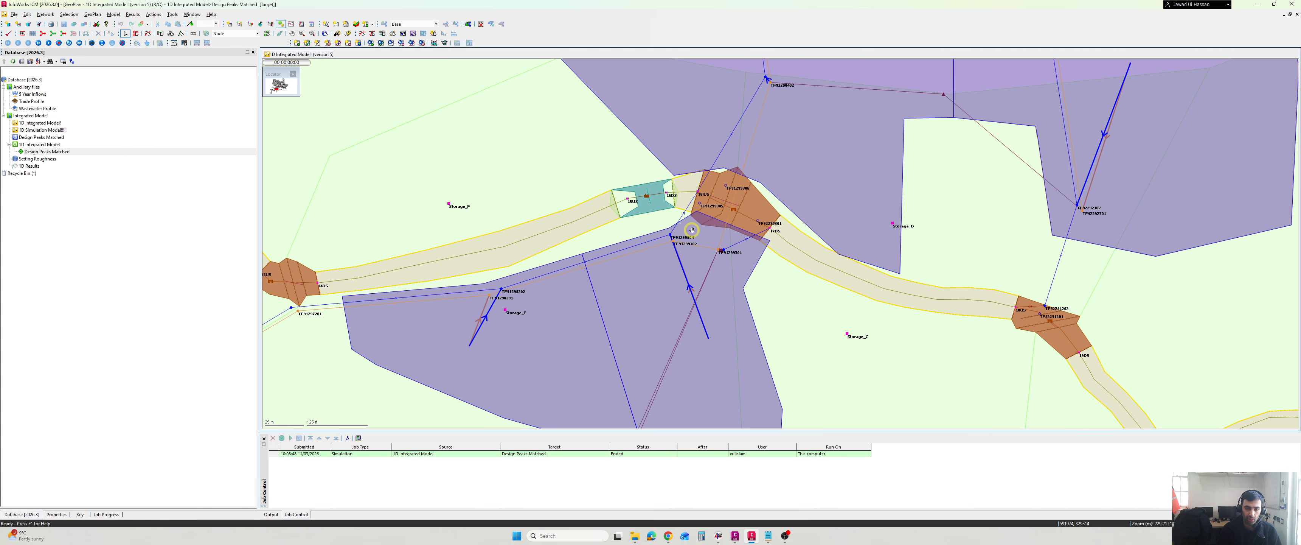
{"action": "scroll", "coordinate": [692, 230], "scroll_direction": "up", "scroll_amount": 3}
{"action": "left_click", "coordinate": [690, 238]}
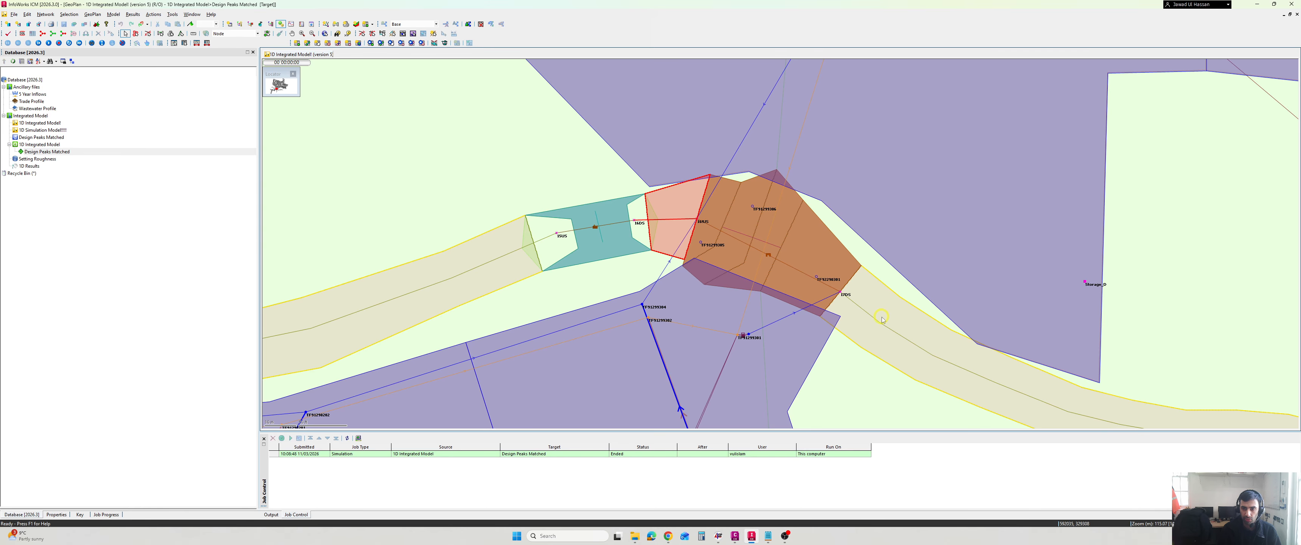
{"action": "left_click", "coordinate": [870, 298], "text": "shift"}
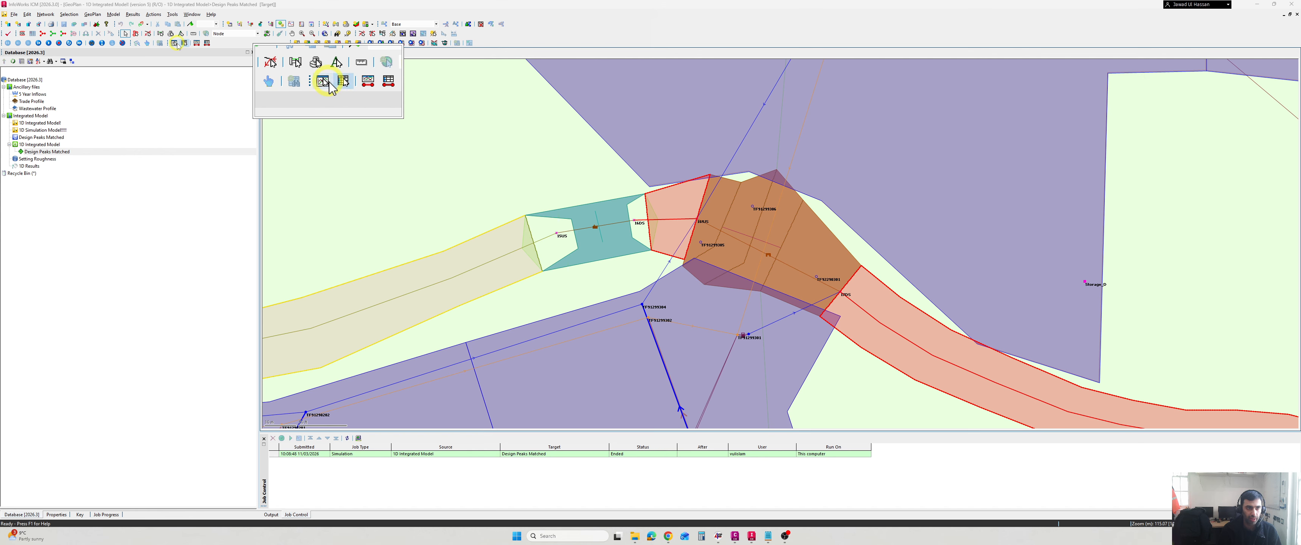
{"action": "key", "text": "Escape"}
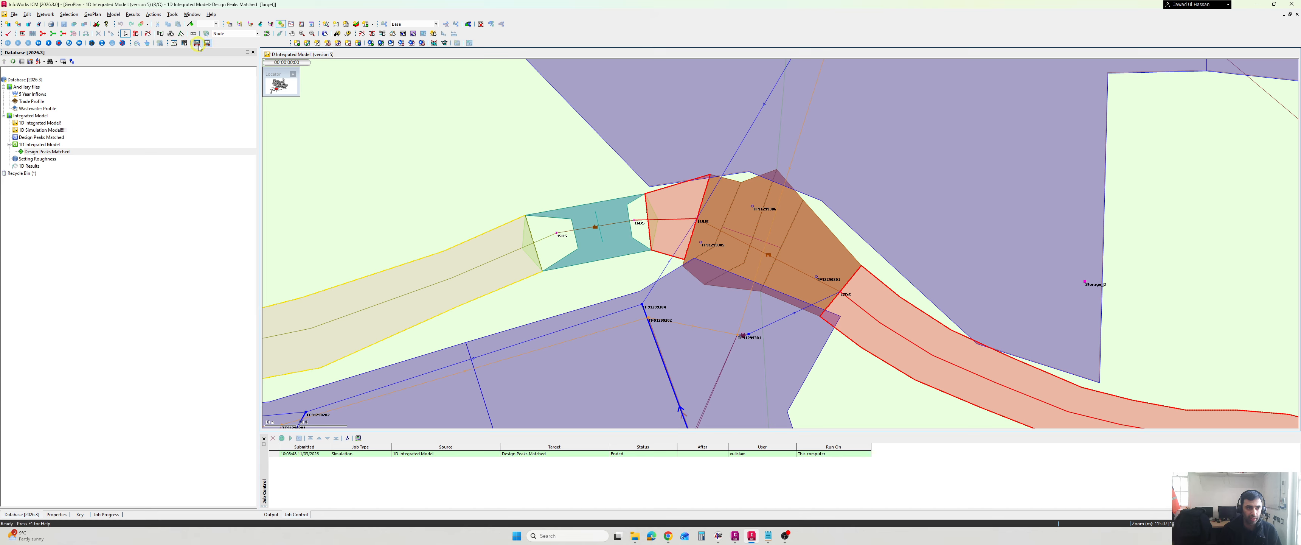
Graph the Flow (m3/s) results of both selected river reaches together on one multiple-object graph
{"action": "key", "text": "super+plus"}
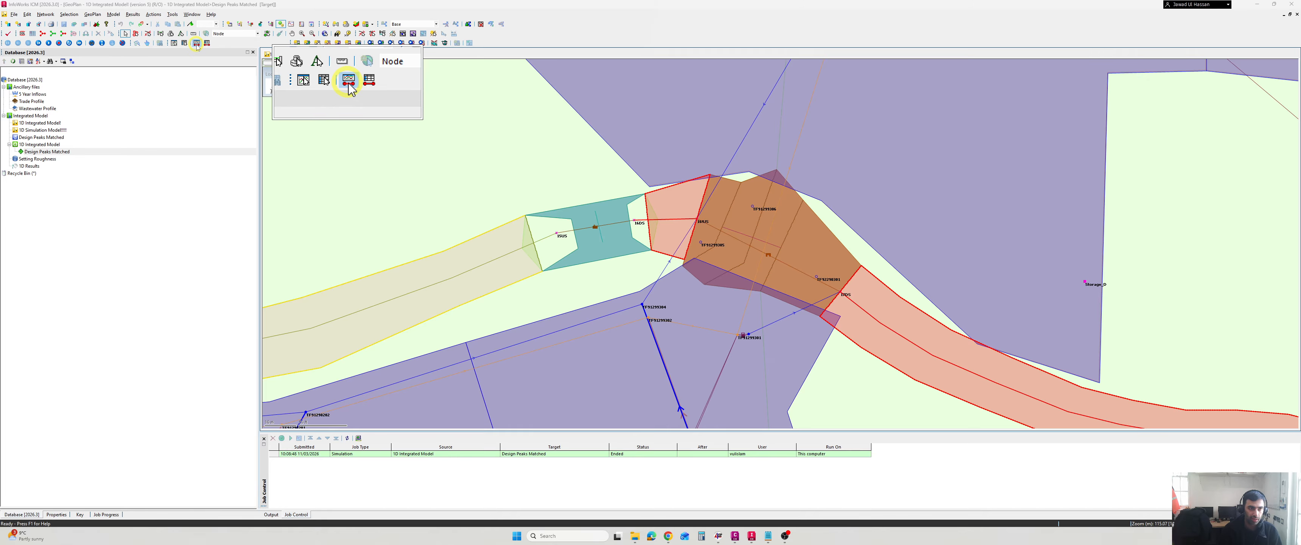
{"action": "left_click", "coordinate": [197, 43]}
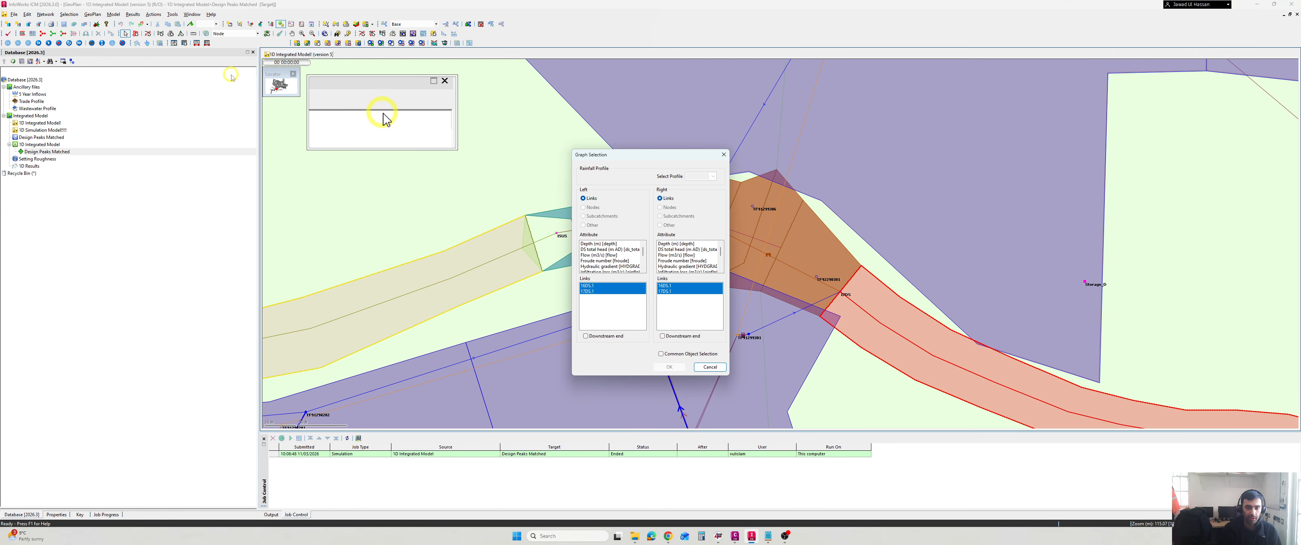
{"action": "key", "text": "super+Escape"}
{"action": "left_click", "coordinate": [601, 256]}
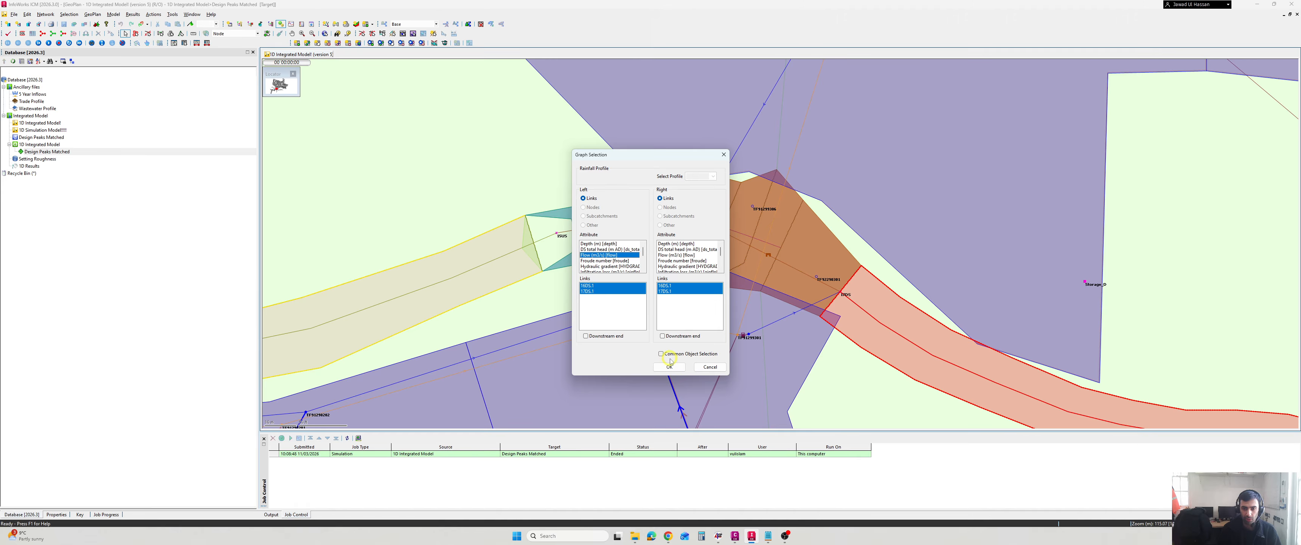
{"action": "left_click", "coordinate": [669, 364]}
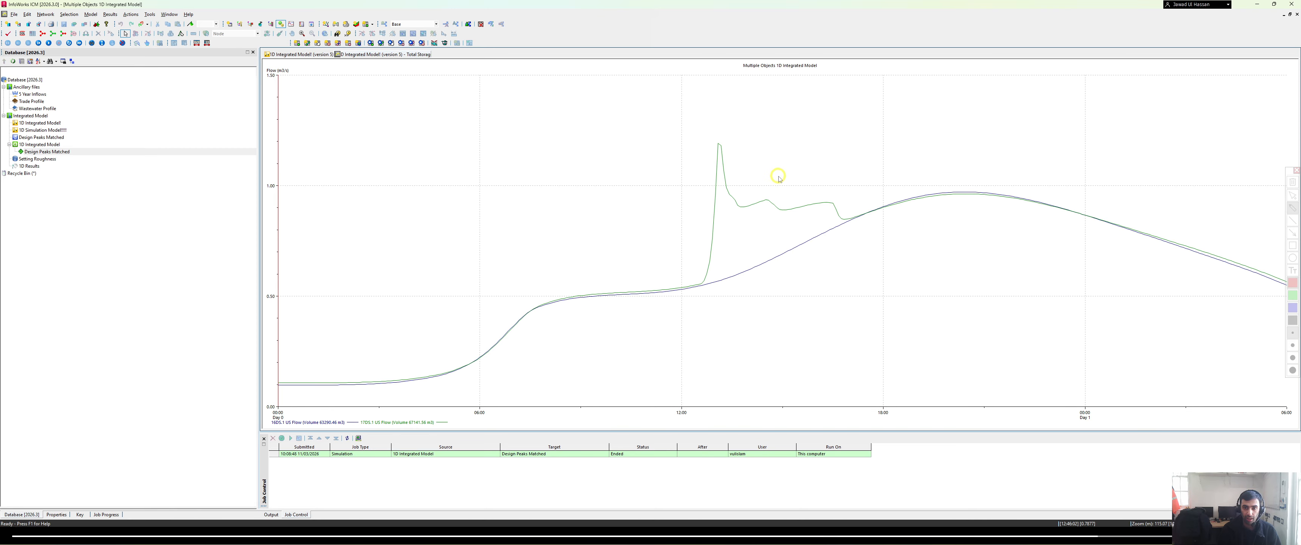
Compare the two reaches' flow curves between 12:00 and 18:00 against the legend, and close the graph
{"action": "mouse_move", "coordinate": [792, 129]}
{"action": "left_mouse_down"}
{"action": "mouse_move", "coordinate": [668, 139]}
{"action": "mouse_move", "coordinate": [686, 314]}
{"action": "mouse_move", "coordinate": [933, 150]}
{"action": "mouse_move", "coordinate": [754, 129]}
{"action": "left_mouse_up"}
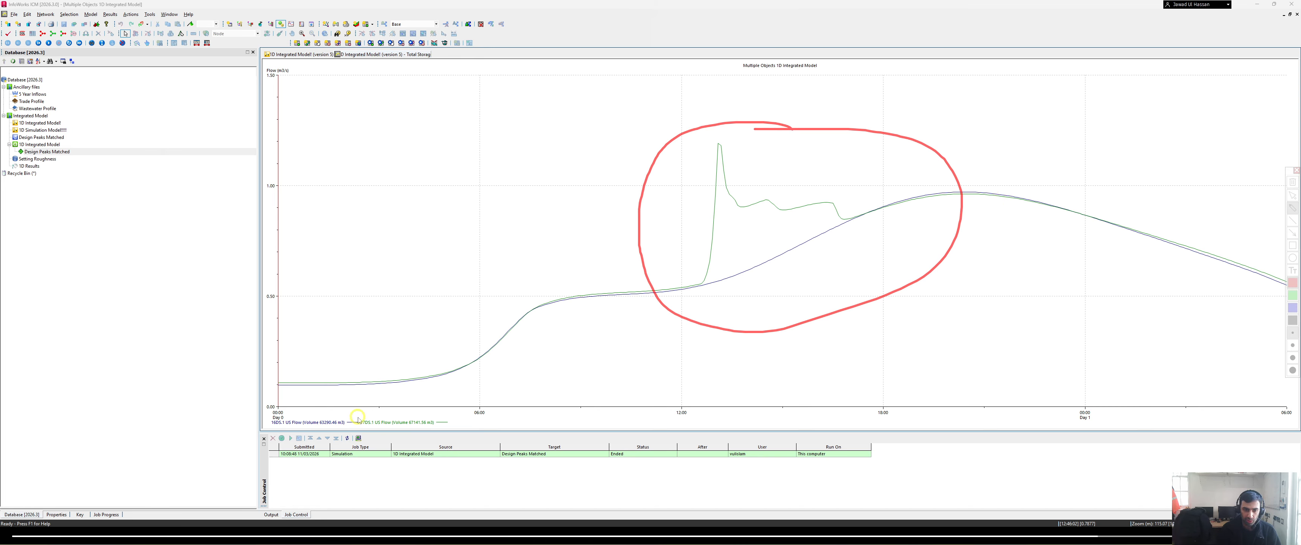
{"action": "left_click_drag", "start_coordinate": [364, 427], "coordinate": [423, 432]}
{"action": "left_click_drag", "start_coordinate": [286, 427], "coordinate": [350, 433]}
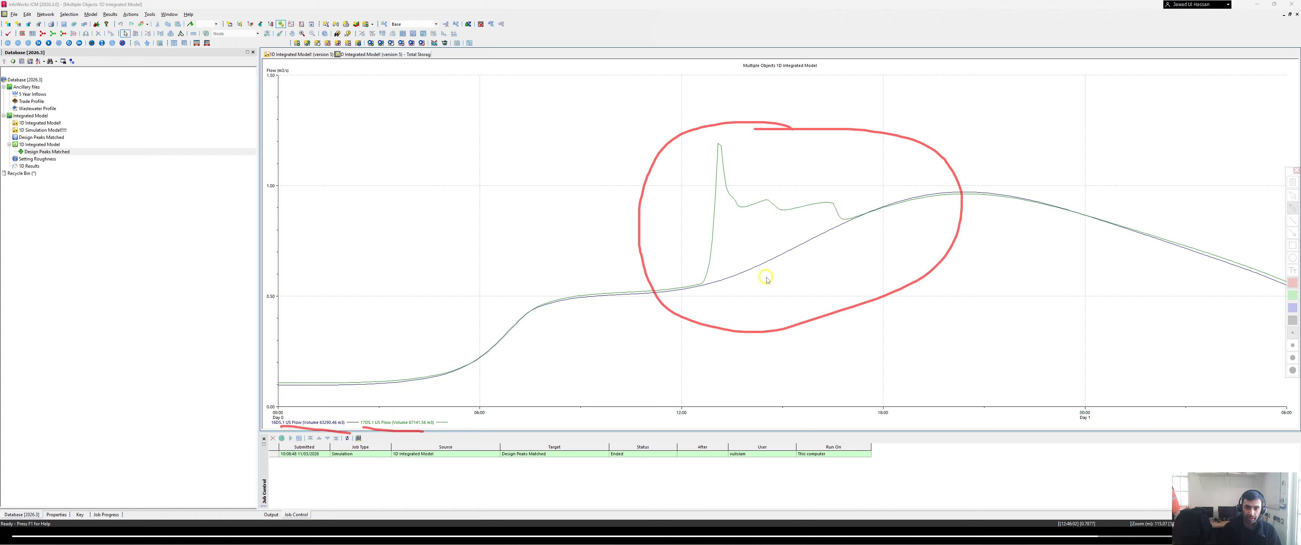
{"action": "left_click_drag", "start_coordinate": [718, 403], "coordinate": [656, 403]}
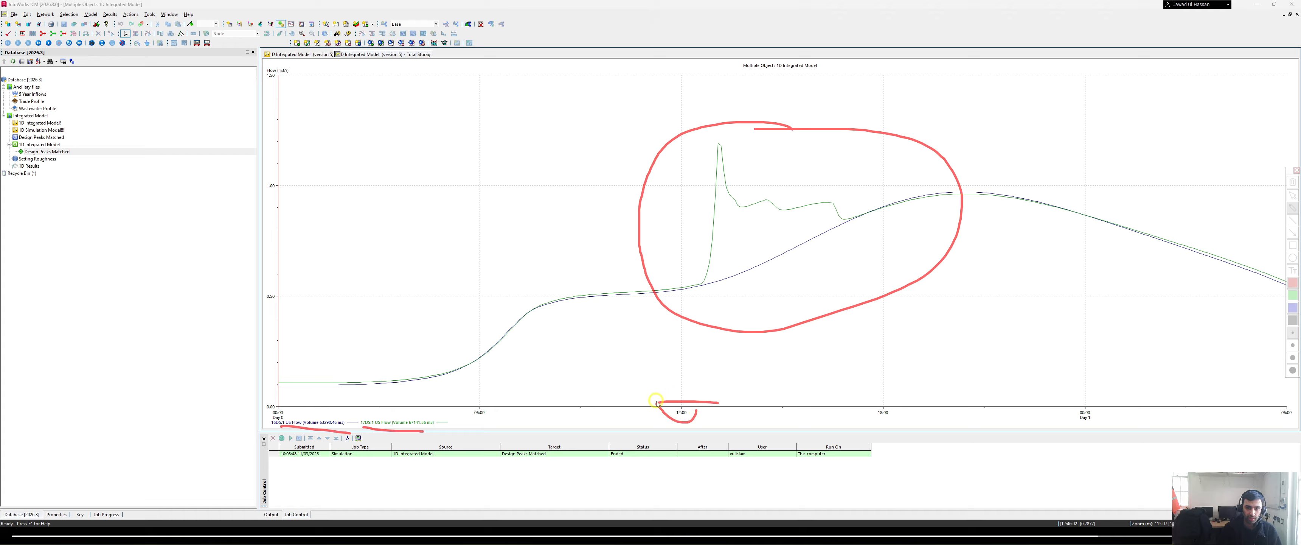
{"action": "left_click_drag", "start_coordinate": [888, 408], "coordinate": [892, 407]}
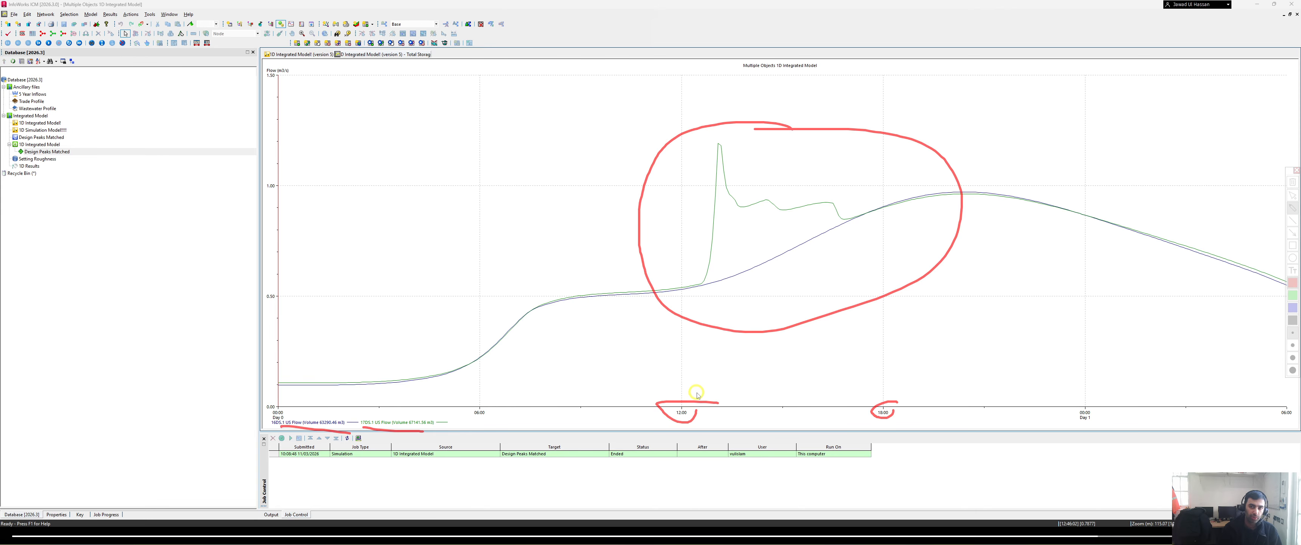
{"action": "key", "text": "Escape"}
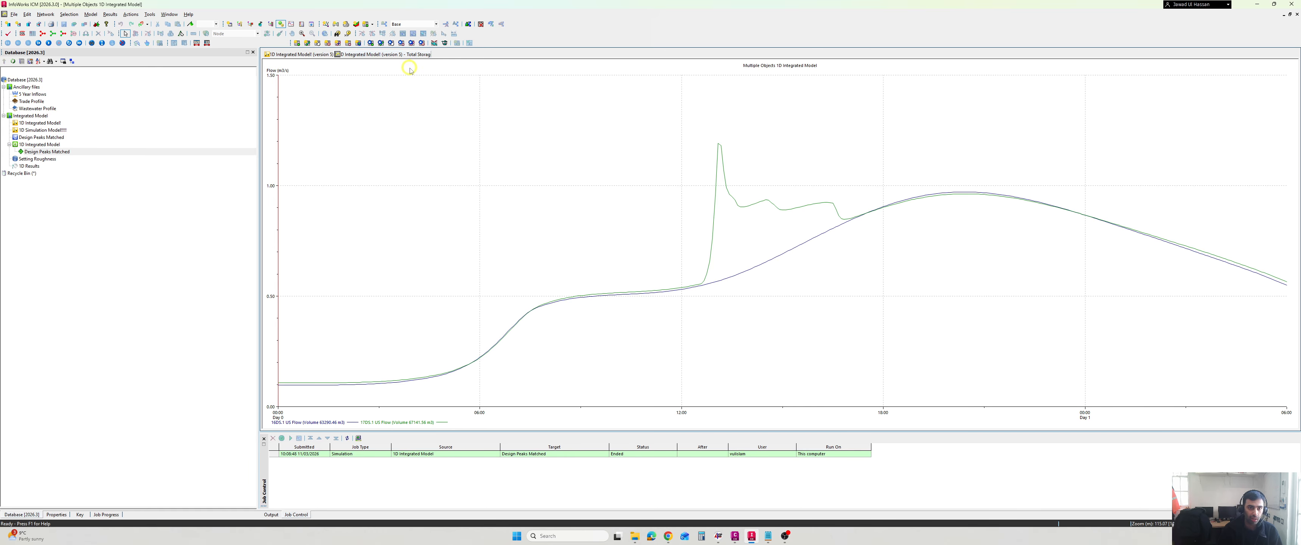
{"action": "right_click", "coordinate": [394, 56]}
{"action": "left_click", "coordinate": [414, 62]}
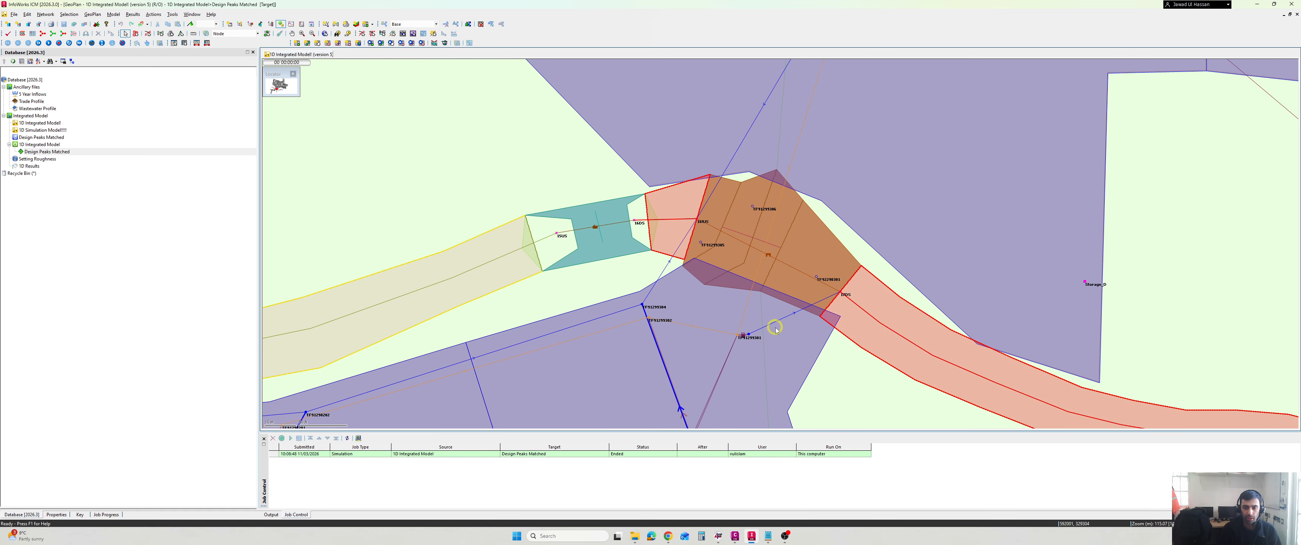
Select the conduit that joins the sewer node to the river at the orange bridge's downstream end
{"action": "left_click", "coordinate": [867, 353]}
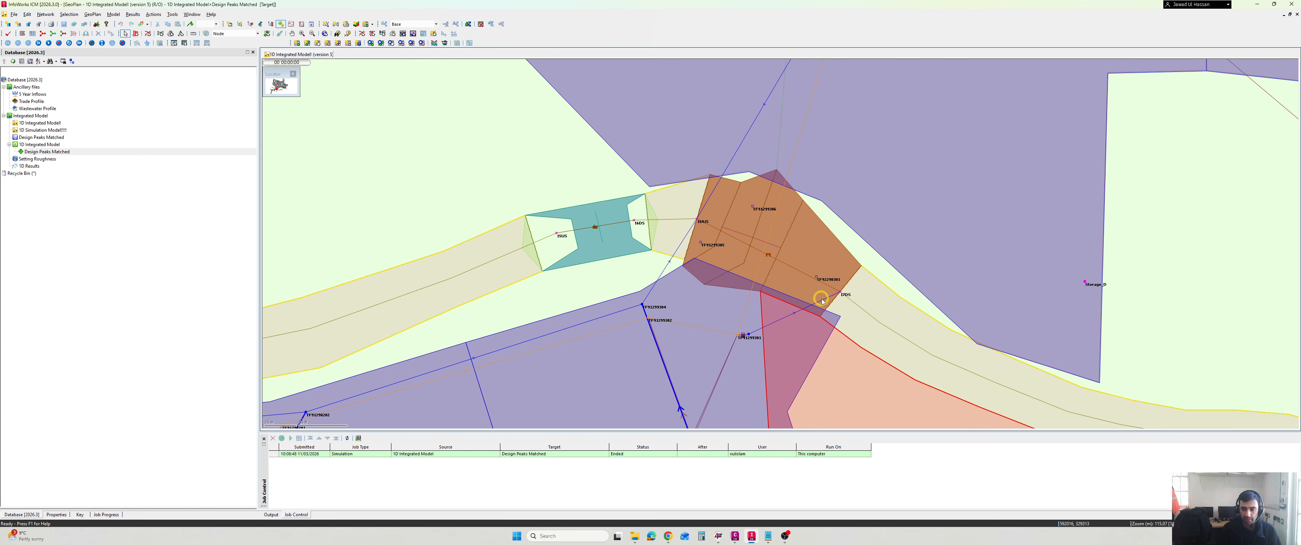
{"action": "left_click", "coordinate": [822, 301]}
{"action": "scroll", "coordinate": [738, 325], "scroll_direction": "up", "scroll_amount": 3}
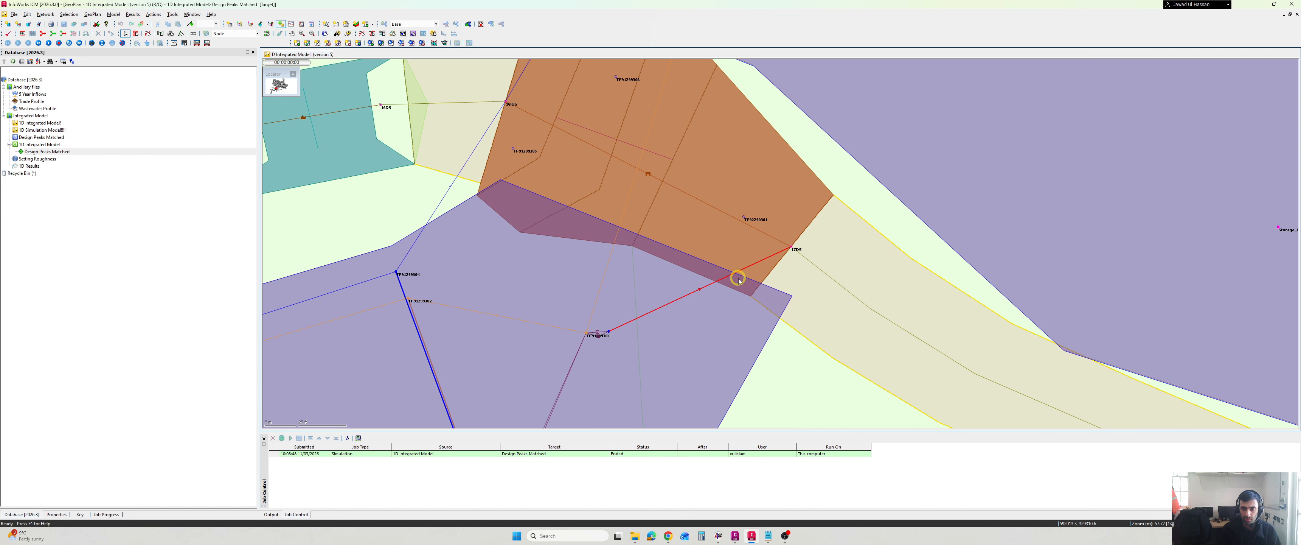
{"action": "left_click_drag", "start_coordinate": [748, 279], "coordinate": [718, 277]}
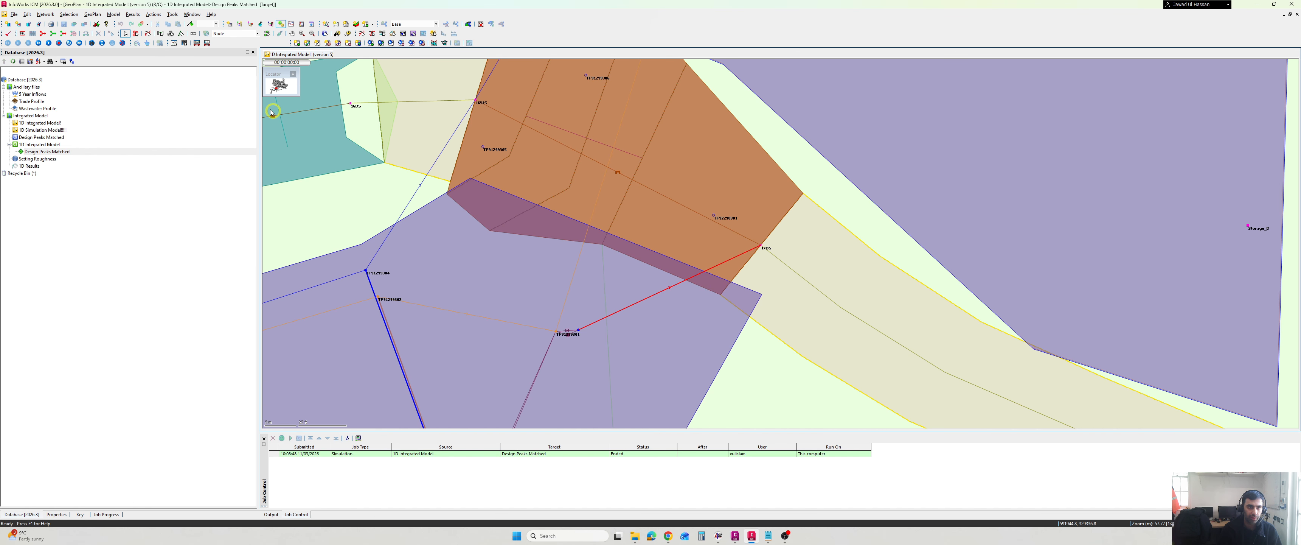
Graph the Flow (m3/s) results of the conduit joining the sewer node to the river below the bridge
{"action": "key", "text": "super+plus"}
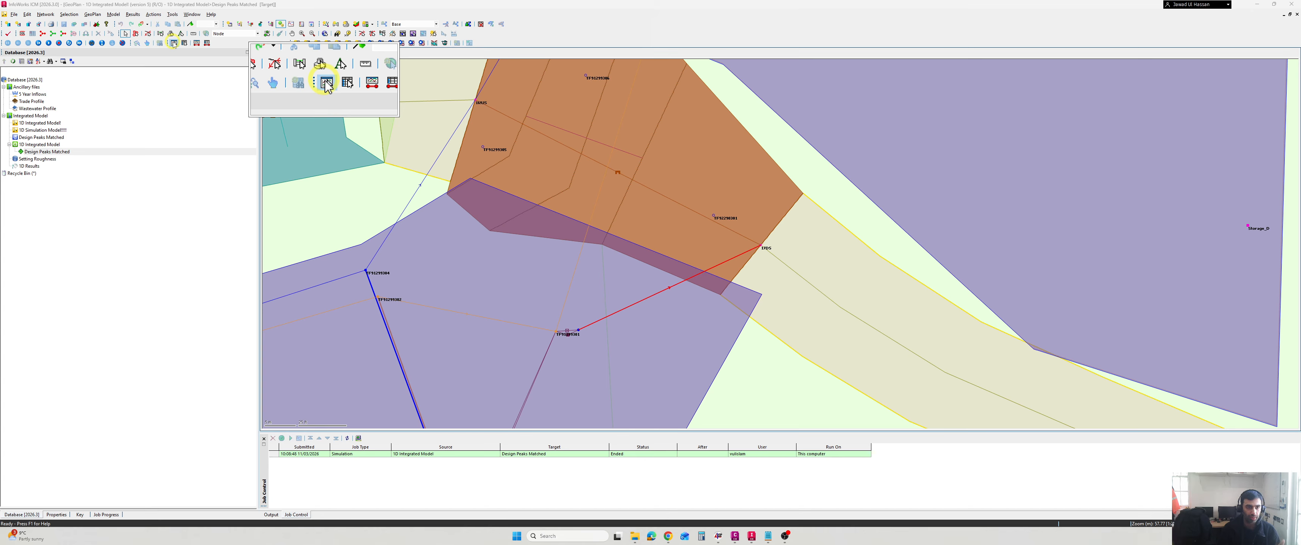
{"action": "left_click", "coordinate": [173, 43]}
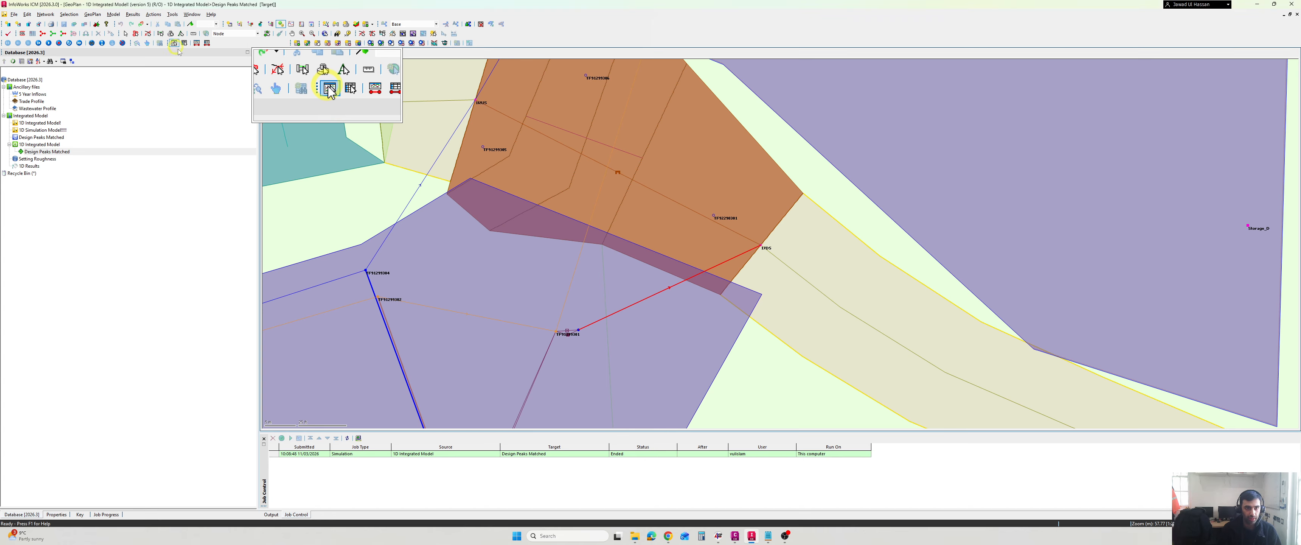
{"action": "left_click", "coordinate": [650, 299]}
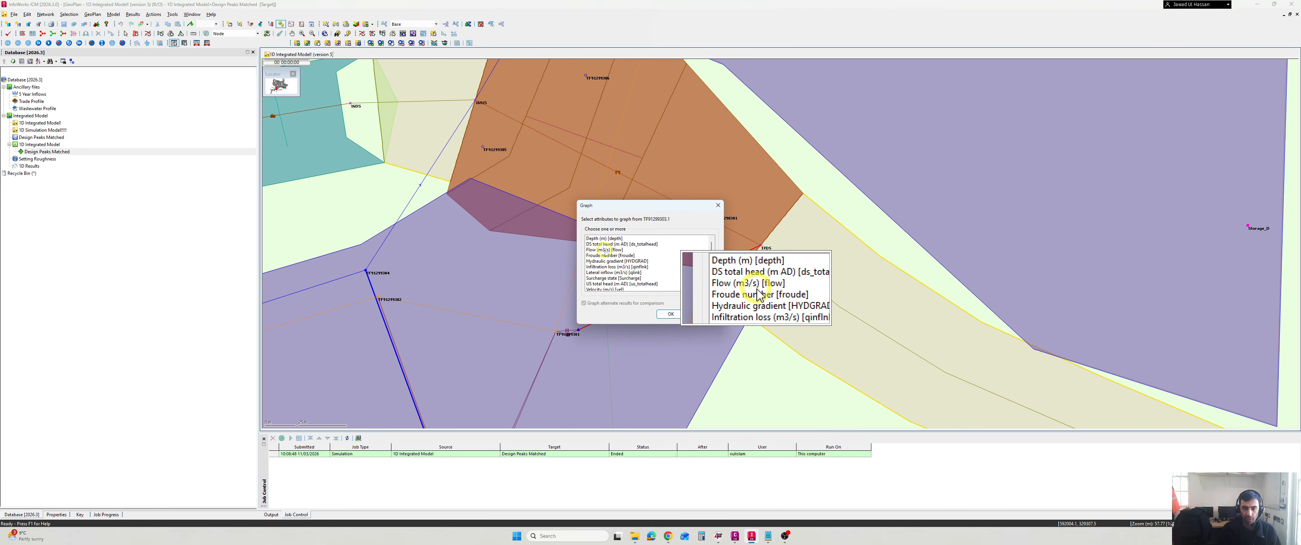
{"action": "left_click", "coordinate": [600, 250]}
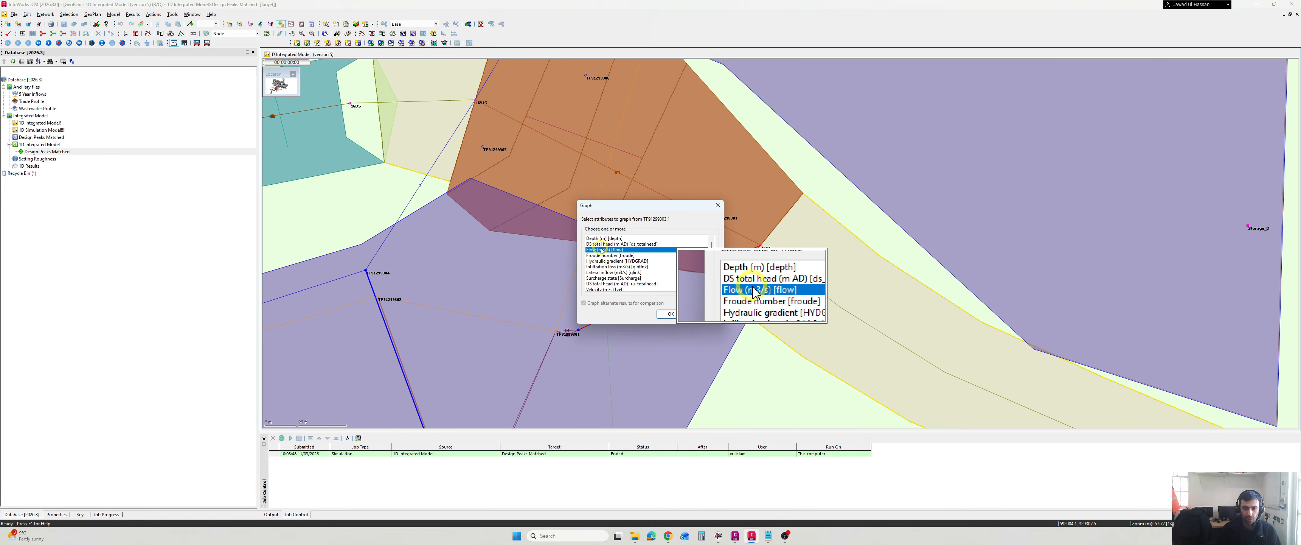
{"action": "left_click", "coordinate": [666, 314]}
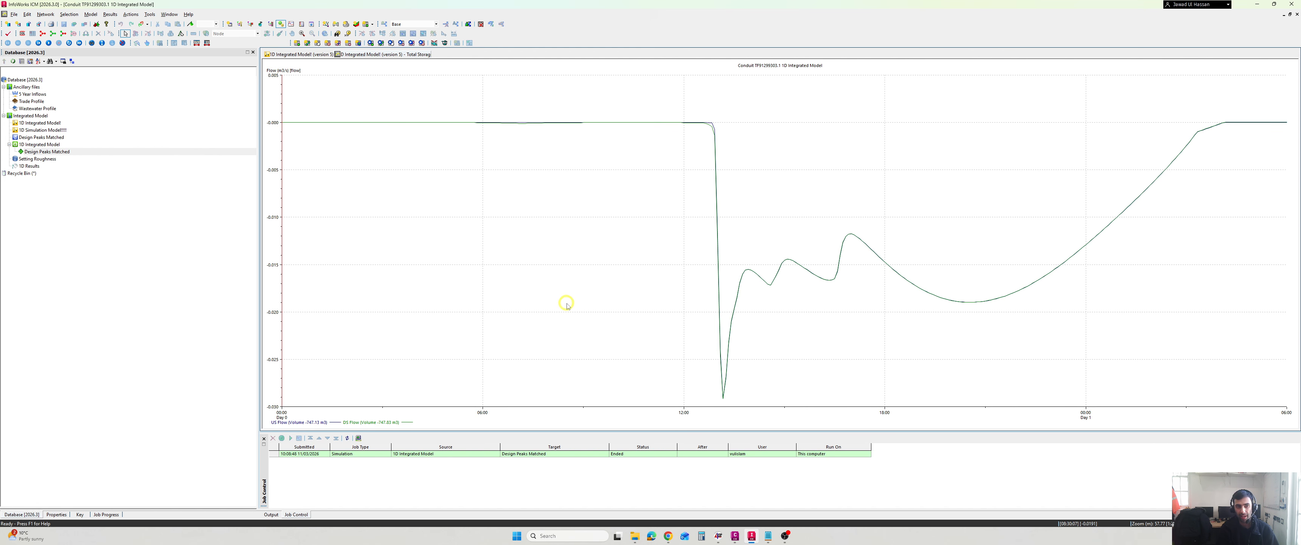
Examine the conduit's flow axis, its sharp dip after 12:00 and its recovery, and return to the network map
{"action": "key", "text": "ctrl+2"}
{"action": "mouse_move", "coordinate": [266, 117]}
{"action": "left_mouse_down"}
{"action": "mouse_move", "coordinate": [305, 212]}
{"action": "mouse_move", "coordinate": [307, 378]}
{"action": "mouse_move", "coordinate": [281, 402]}
{"action": "left_mouse_up"}
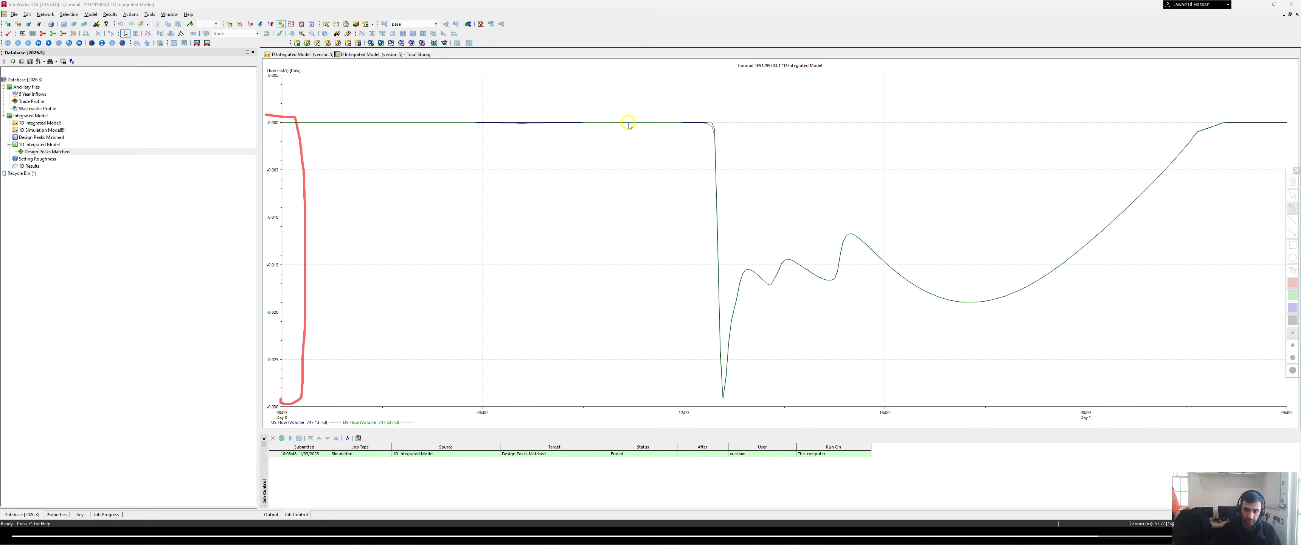
{"action": "mouse_move", "coordinate": [692, 216]}
{"action": "left_mouse_down"}
{"action": "mouse_move", "coordinate": [692, 334]}
{"action": "mouse_move", "coordinate": [785, 402]}
{"action": "mouse_move", "coordinate": [861, 279]}
{"action": "mouse_move", "coordinate": [855, 233]}
{"action": "left_mouse_up"}
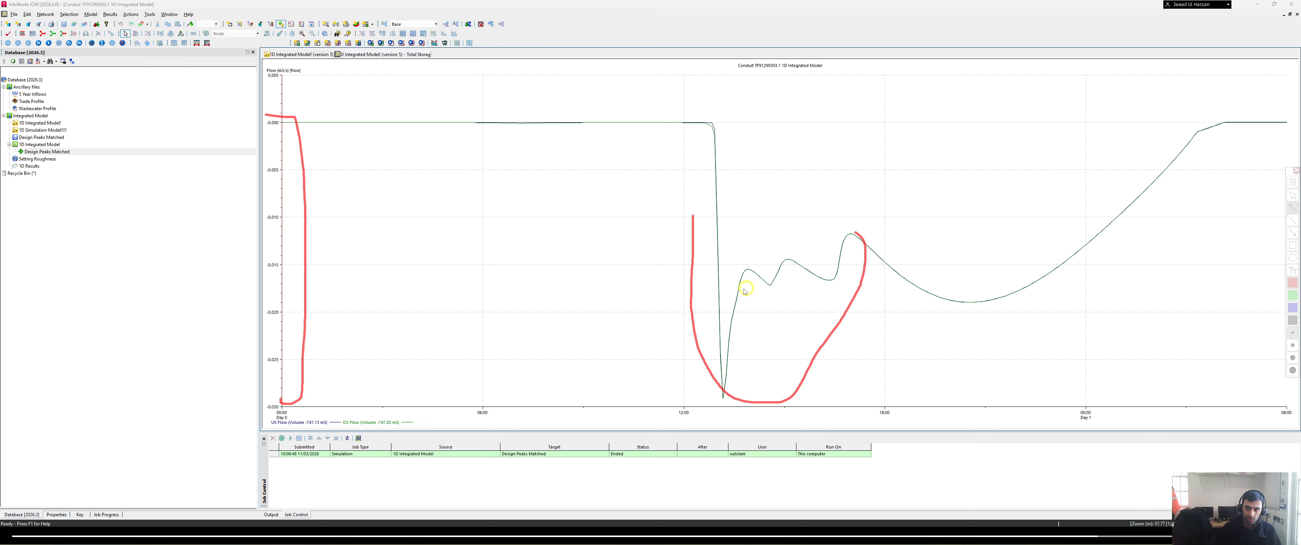
{"action": "mouse_move", "coordinate": [946, 304]}
{"action": "left_mouse_down"}
{"action": "mouse_move", "coordinate": [1060, 263]}
{"action": "mouse_move", "coordinate": [1187, 131]}
{"action": "mouse_move", "coordinate": [1264, 111]}
{"action": "left_mouse_up"}
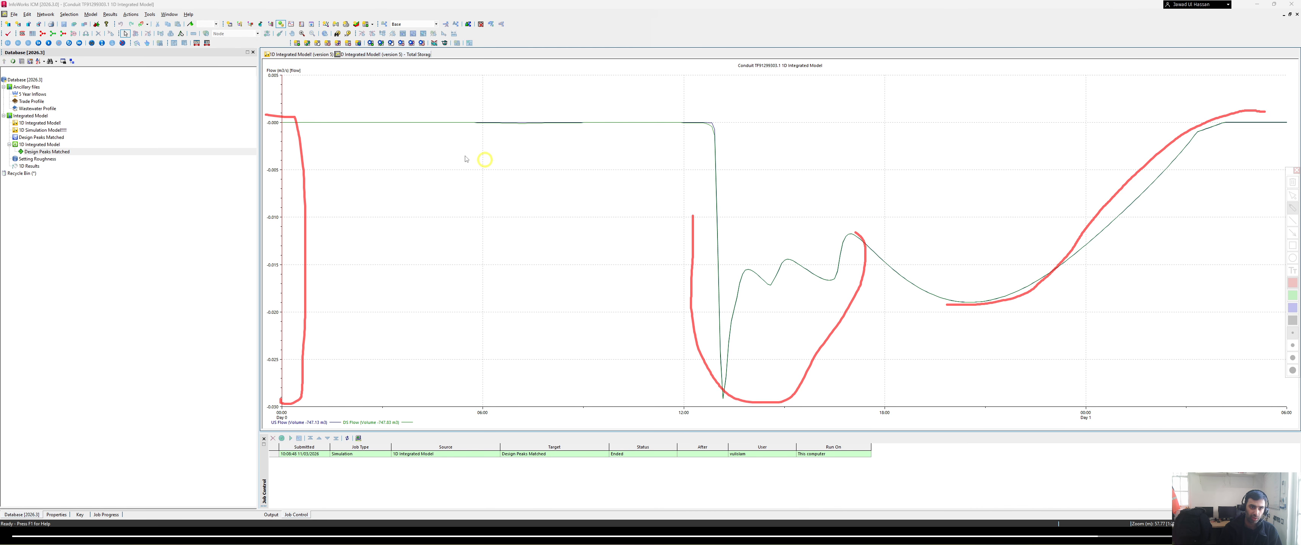
{"action": "key", "text": "Escape"}
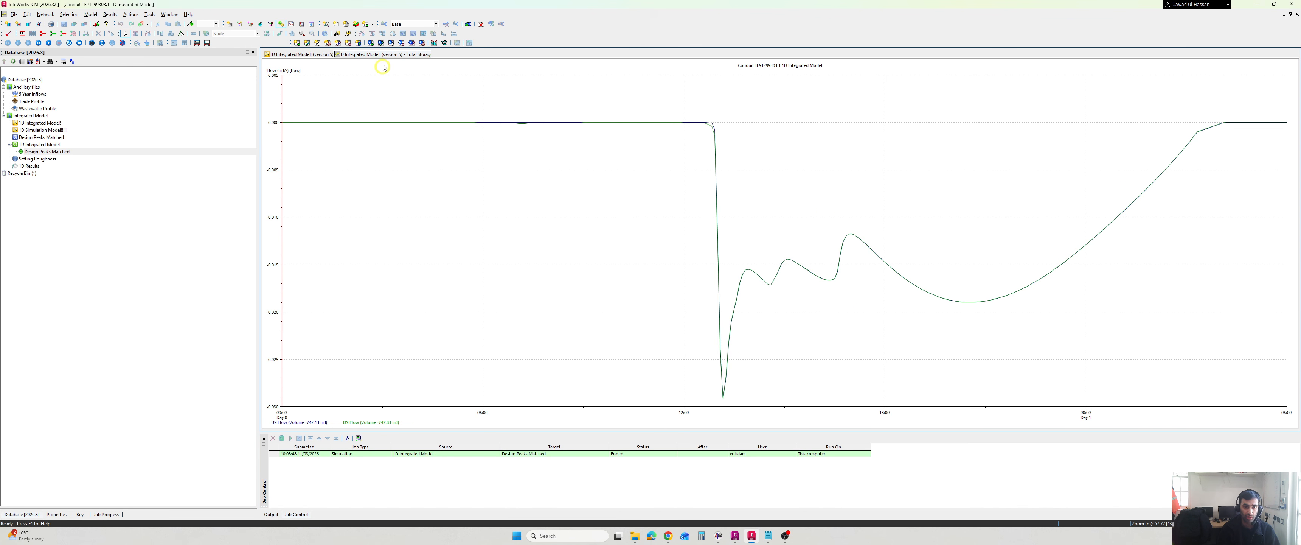
{"action": "left_click", "coordinate": [392, 53]}
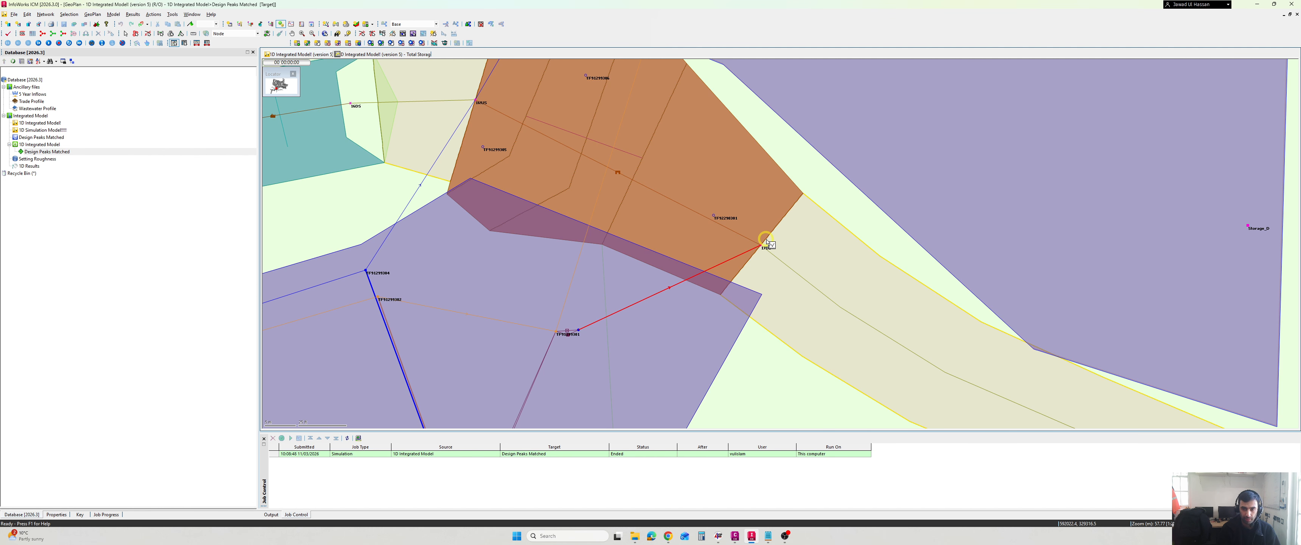
Examine the conduit's junction with the river downstream of the bridge for backflow towards the sewer node
{"action": "key", "text": "ctrl+2"}
{"action": "mouse_move", "coordinate": [771, 233]}
{"action": "left_mouse_down"}
{"action": "mouse_move", "coordinate": [754, 240]}
{"action": "mouse_move", "coordinate": [758, 266]}
{"action": "mouse_move", "coordinate": [770, 236]}
{"action": "mouse_move", "coordinate": [732, 259]}
{"action": "mouse_move", "coordinate": [751, 267]}
{"action": "left_mouse_up"}
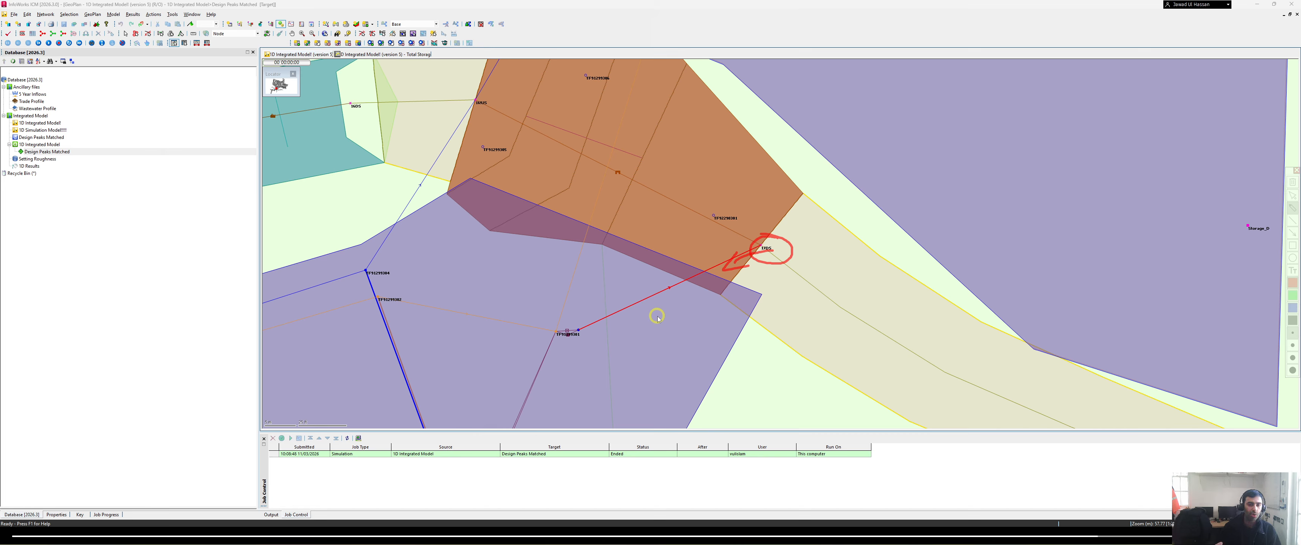
{"action": "key", "text": "Escape"}
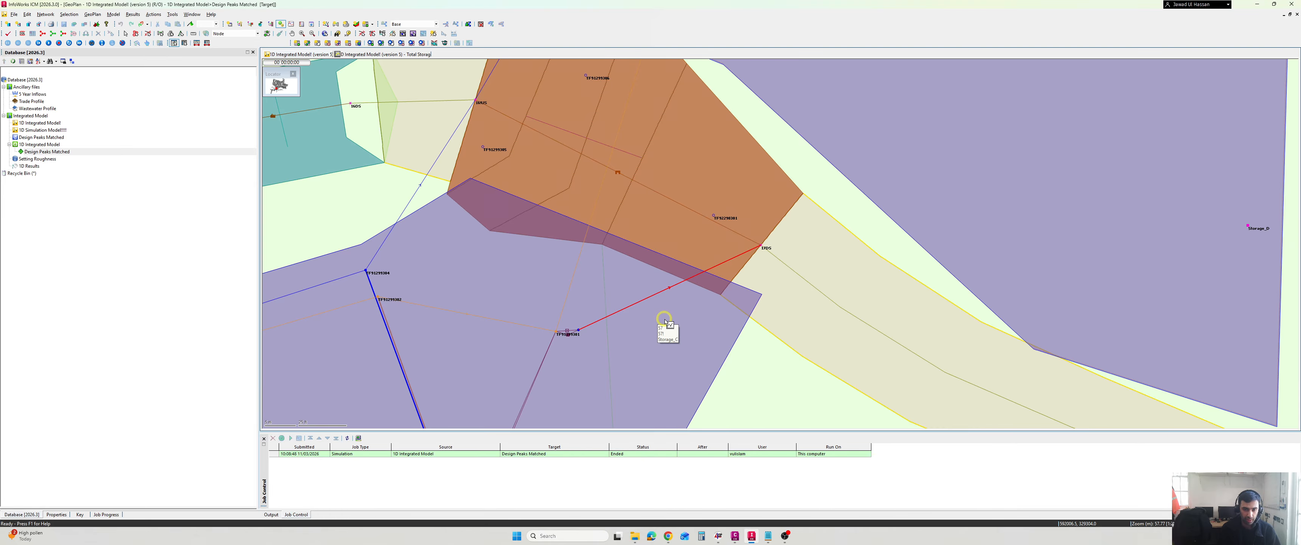
Apply the 1D Results theme from the model database to the network map
{"action": "scroll", "coordinate": [665, 322], "scroll_direction": "down", "scroll_amount": 3}
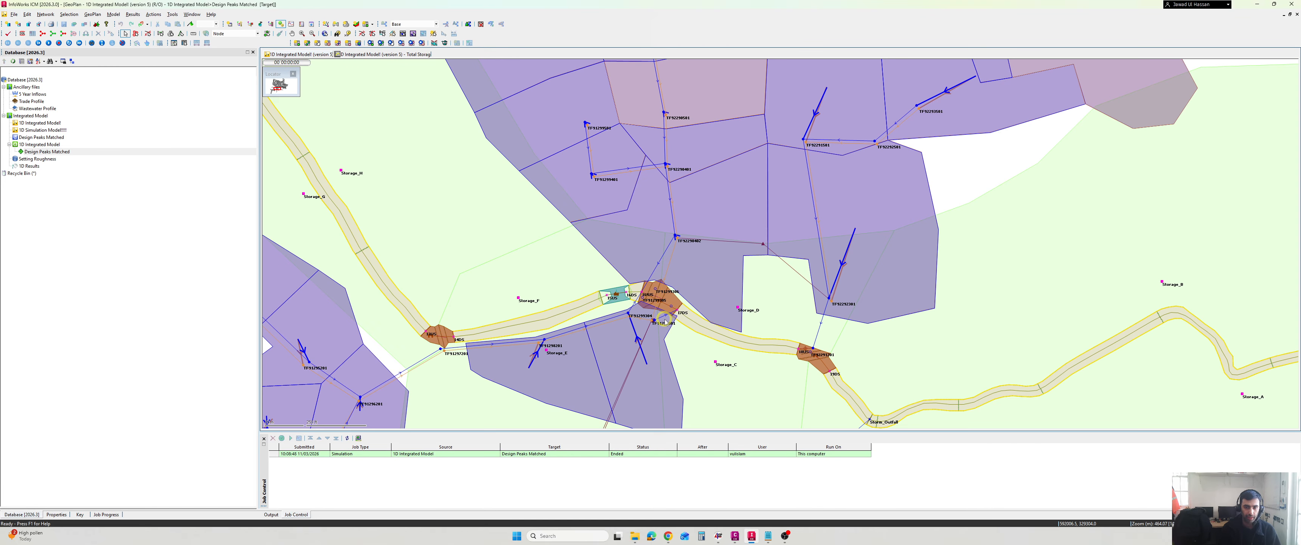
{"action": "scroll", "coordinate": [665, 321], "scroll_direction": "down", "scroll_amount": 2}
{"action": "left_click_drag", "start_coordinate": [354, 270], "coordinate": [295, 275]}
{"action": "left_click_drag", "start_coordinate": [31, 166], "coordinate": [381, 174]}
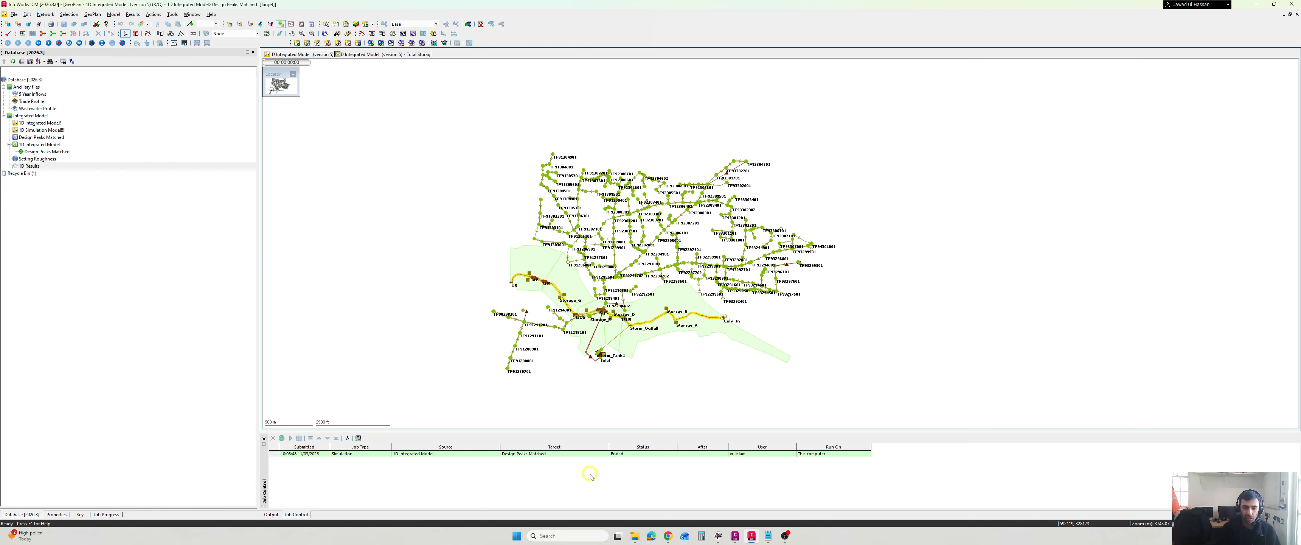
Show the simulation's job progress details and move the results replay to its final timestep
{"action": "left_click", "coordinate": [38, 43]}
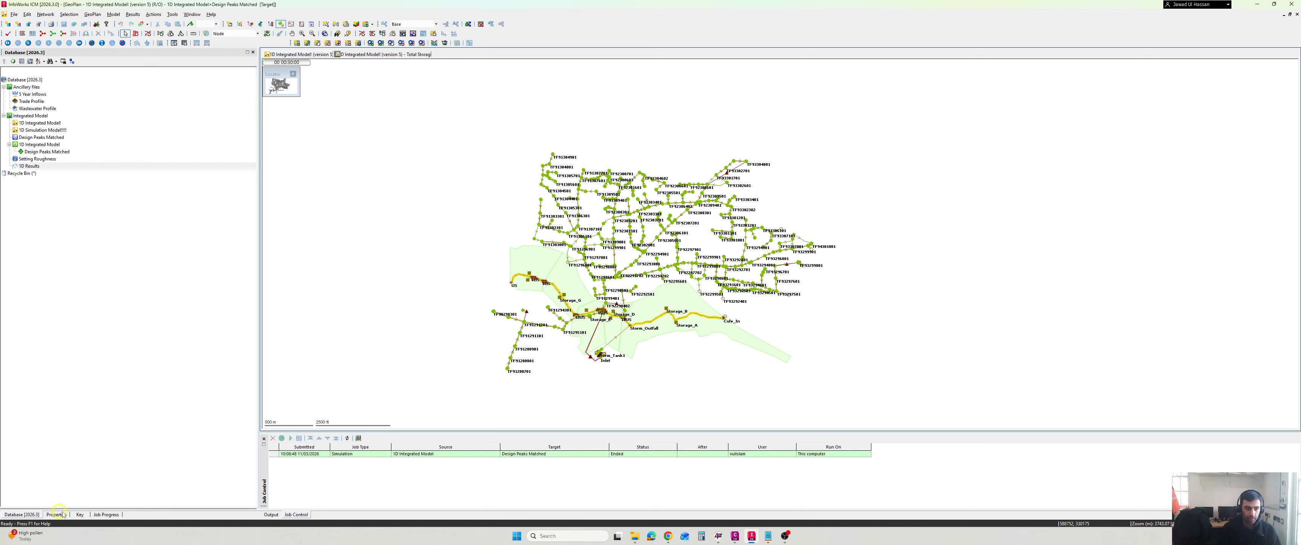
{"action": "left_click", "coordinate": [104, 514]}
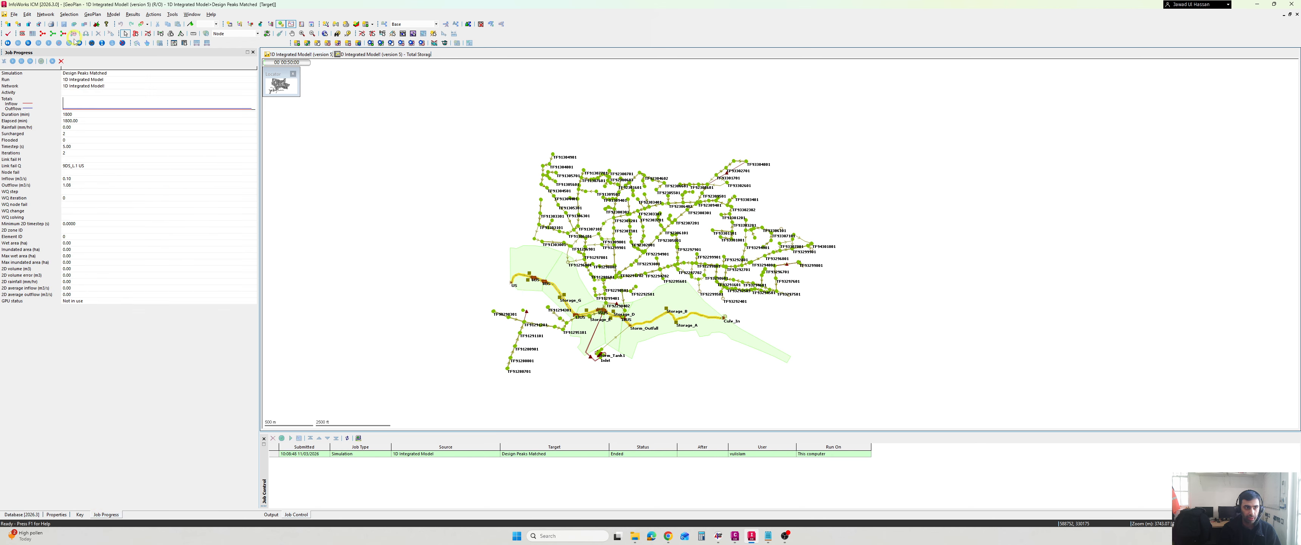
{"action": "scroll", "coordinate": [731, 256], "scroll_direction": "up", "scroll_amount": 2}
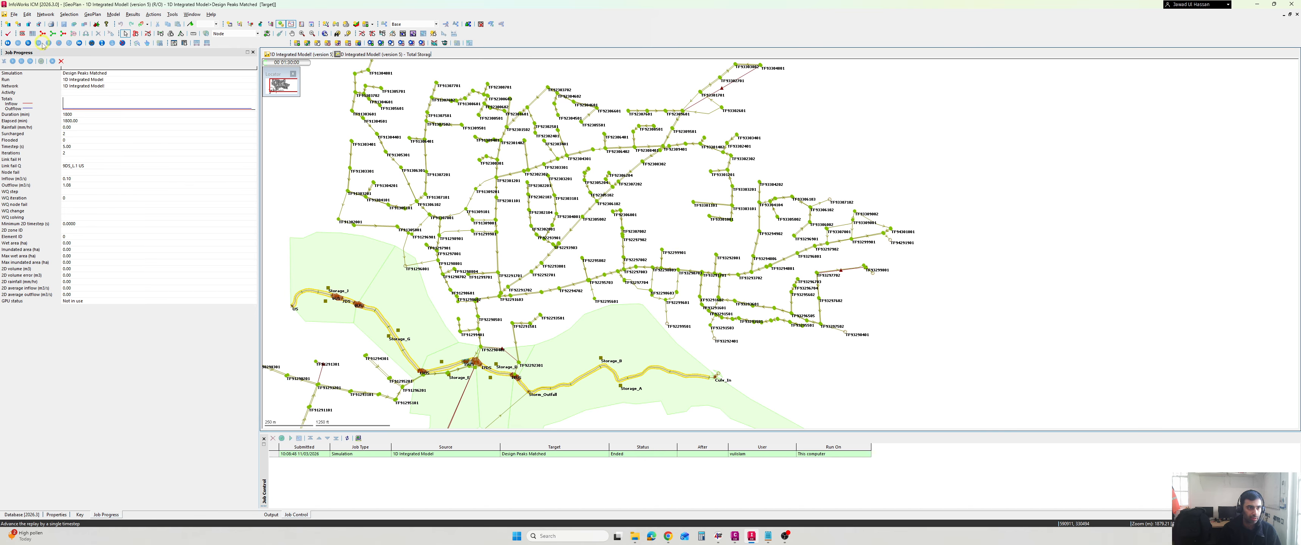
{"action": "left_click", "coordinate": [79, 44]}
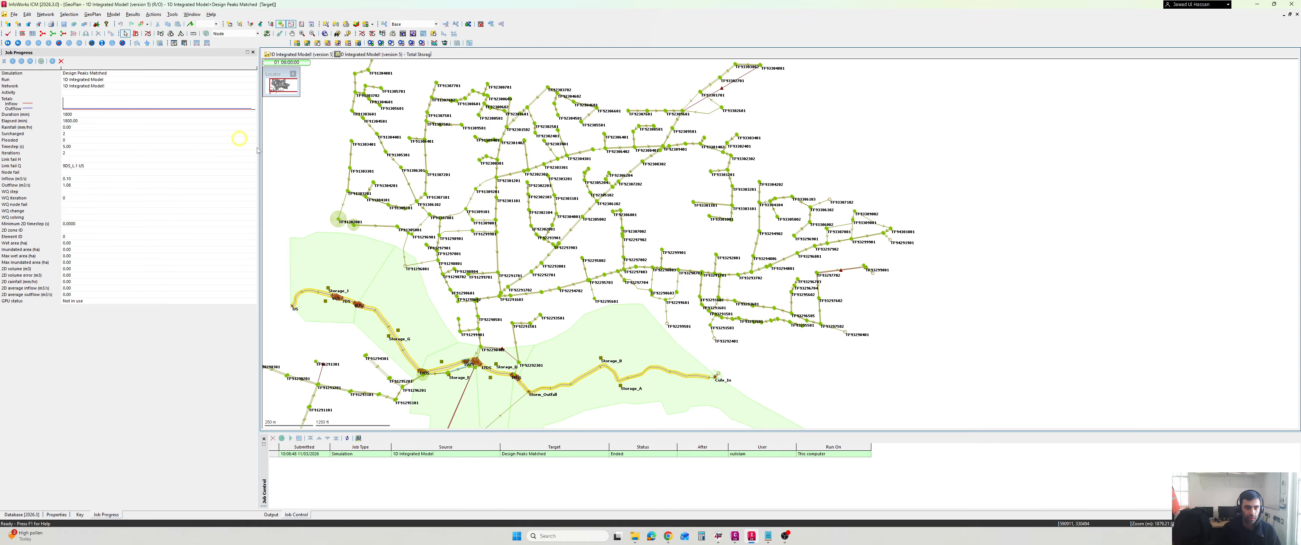
{"action": "key", "text": "ctrl+2"}
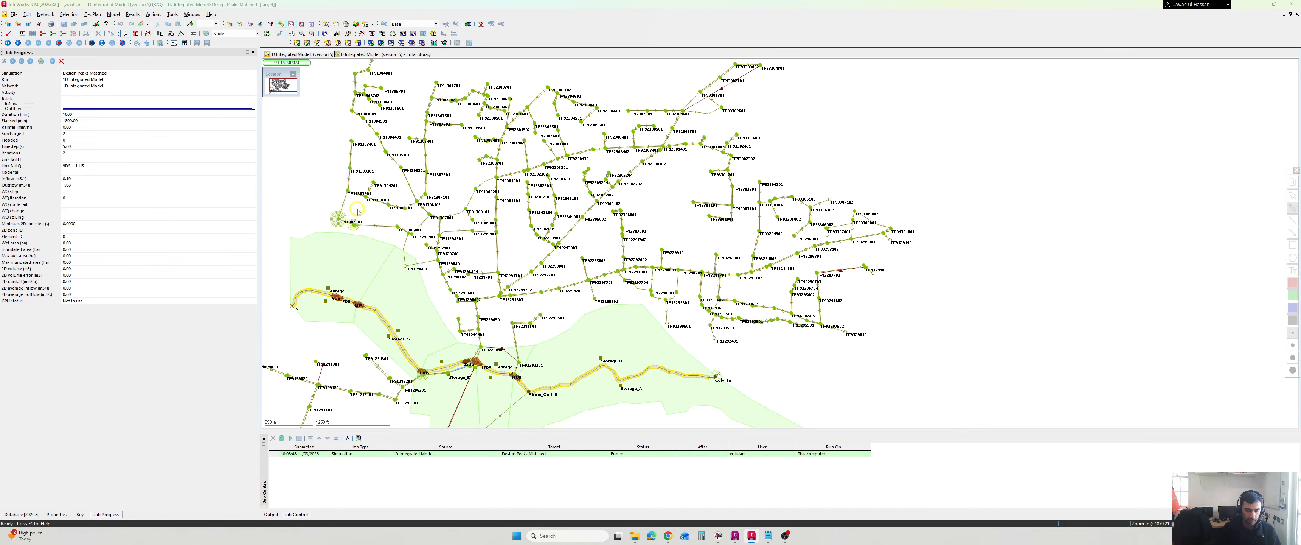
{"action": "mouse_move", "coordinate": [358, 205]}
{"action": "left_mouse_down"}
{"action": "mouse_move", "coordinate": [323, 208]}
{"action": "mouse_move", "coordinate": [376, 231]}
{"action": "mouse_move", "coordinate": [340, 201]}
{"action": "left_mouse_up"}
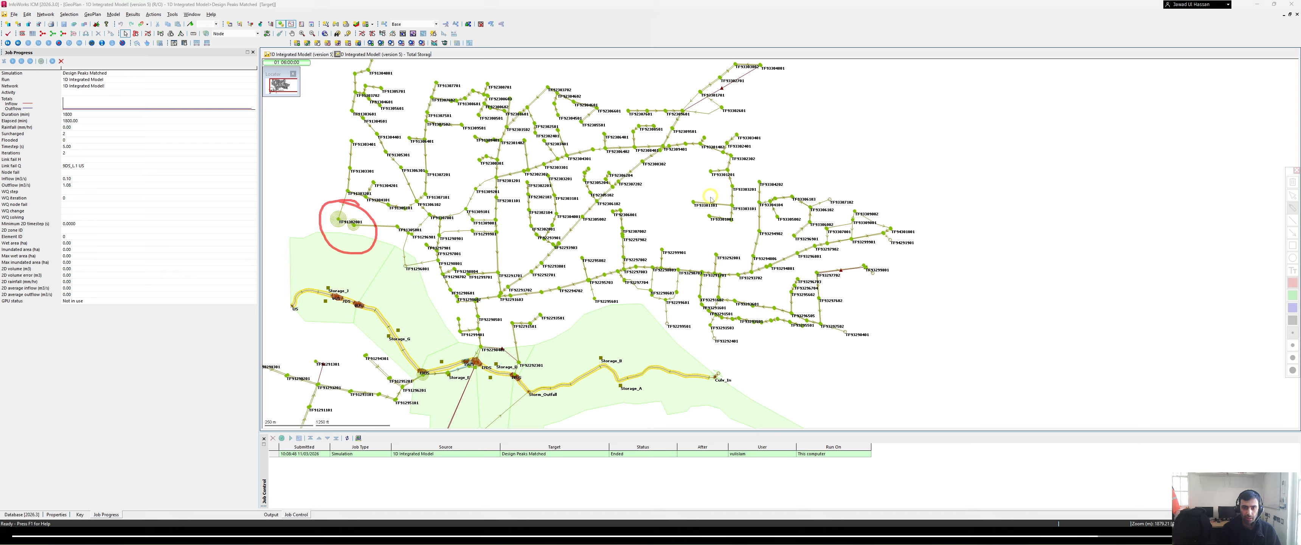
{"action": "key", "text": "Escape"}
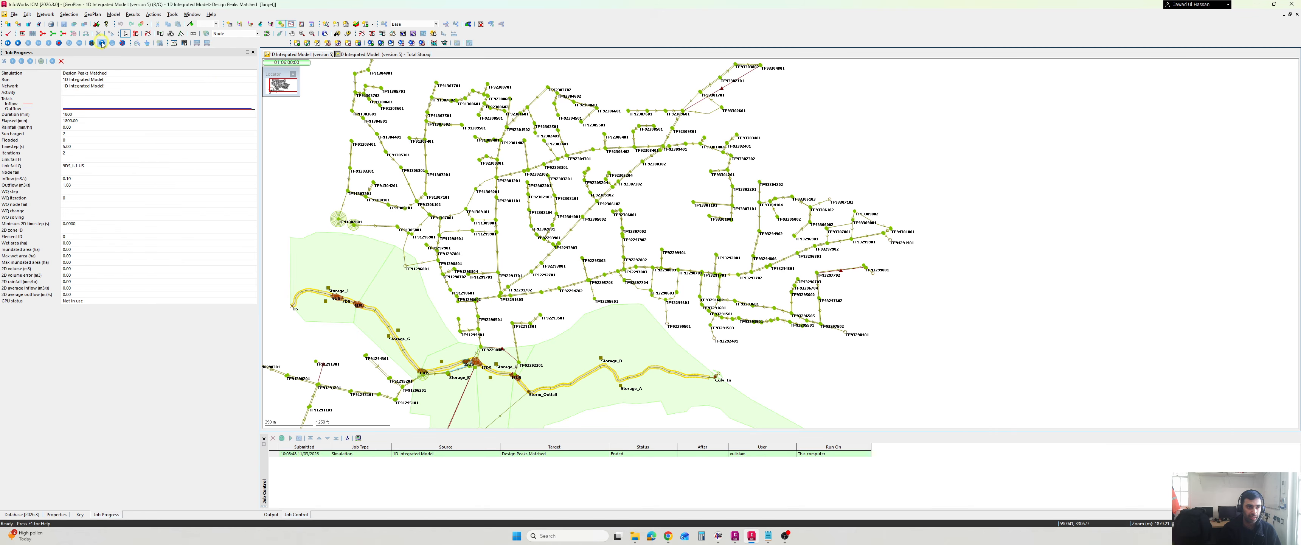
Display the simulation's maximum results across the whole themed network
{"action": "key", "text": "super+plus"}
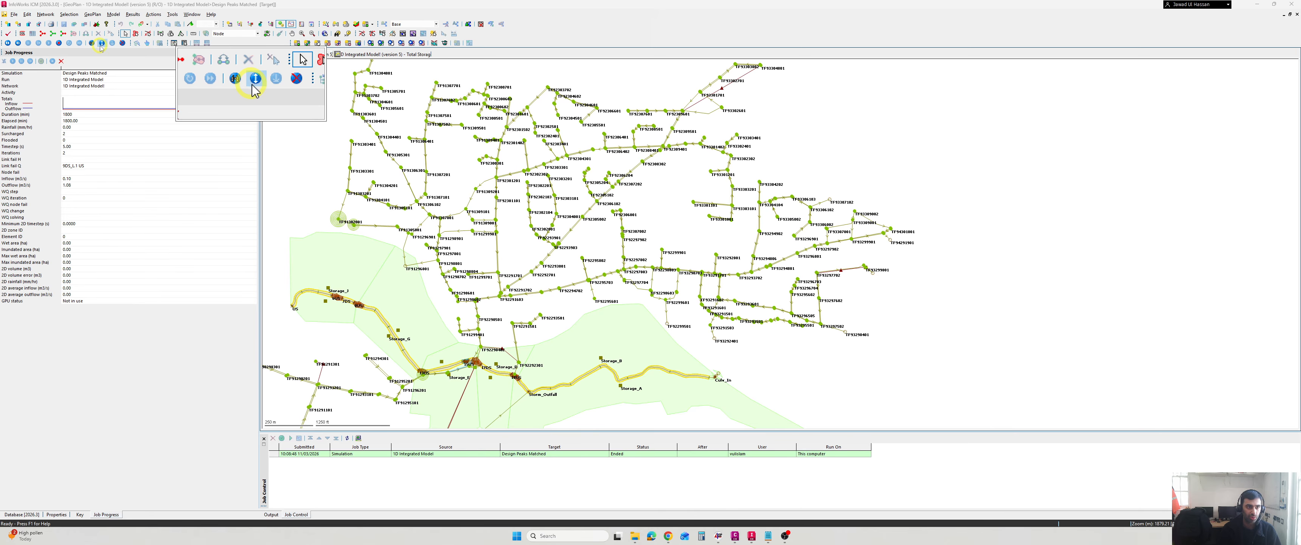
{"action": "left_click", "coordinate": [104, 45]}
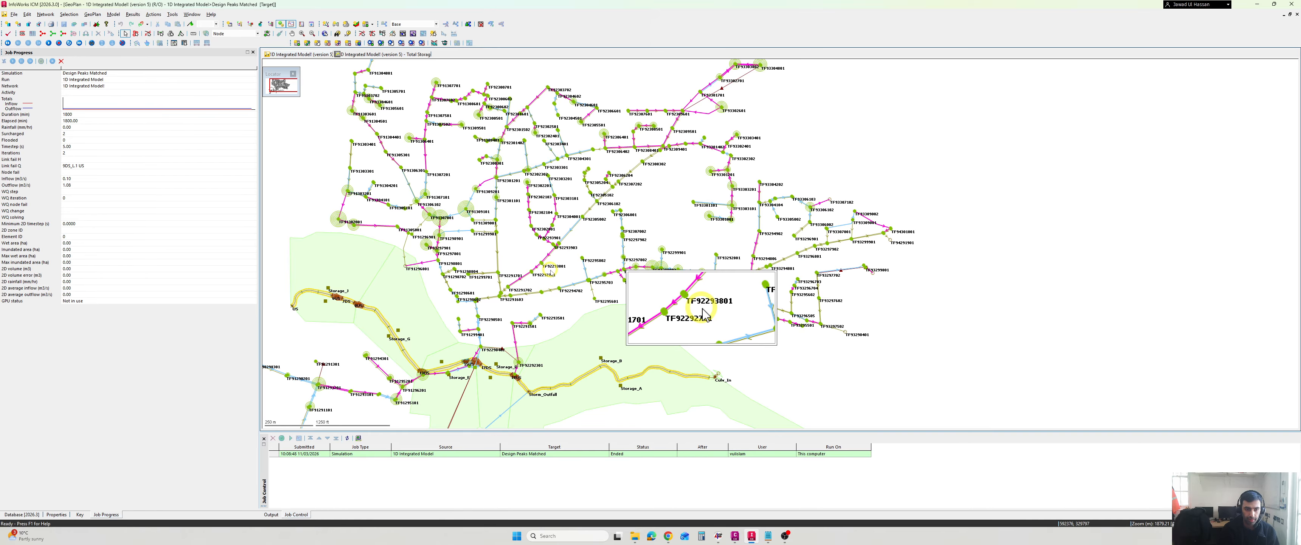
{"action": "scroll", "coordinate": [553, 272], "scroll_direction": "down", "scroll_amount": 2}
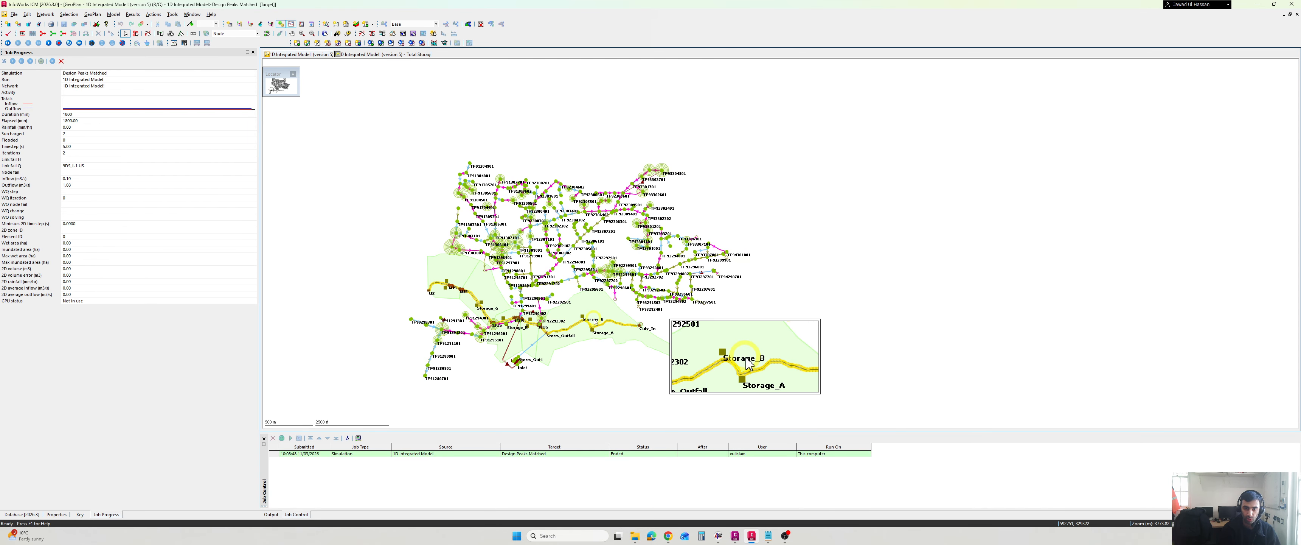